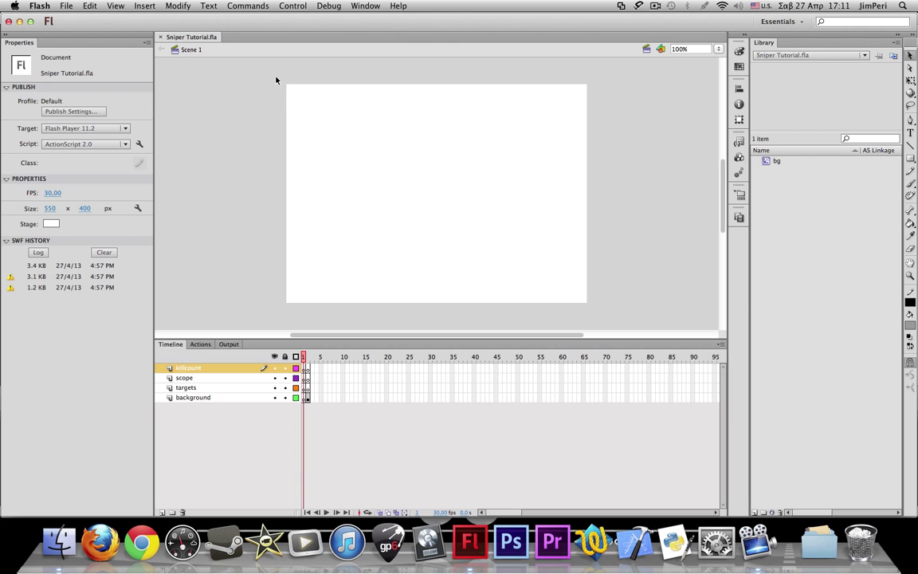
Step: Confirm frame 1's stage is empty, add a new top layer, and compare frames 1 and 2
left_click_drag(276, 79, 592, 317)
left_click_drag(236, 56, 625, 331)
left_click(161, 513)
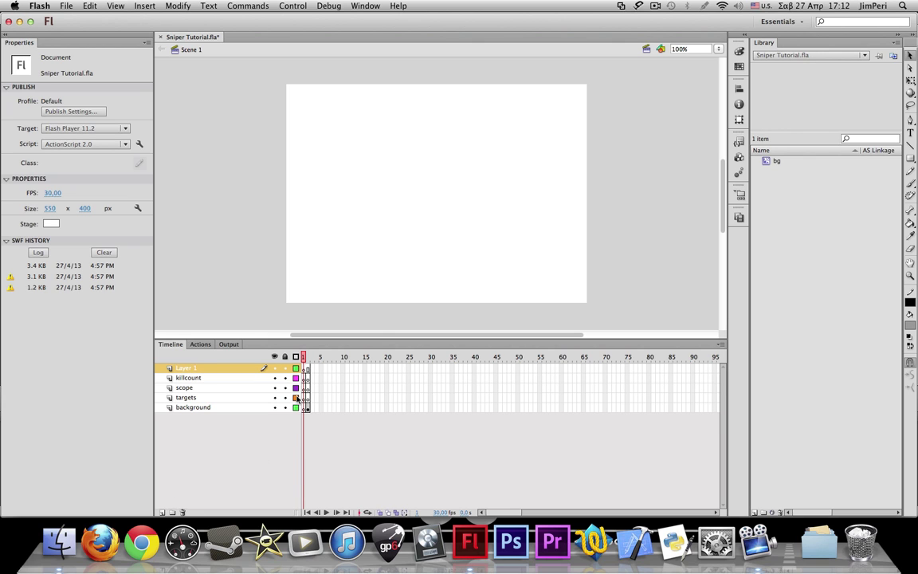
left_click(308, 369)
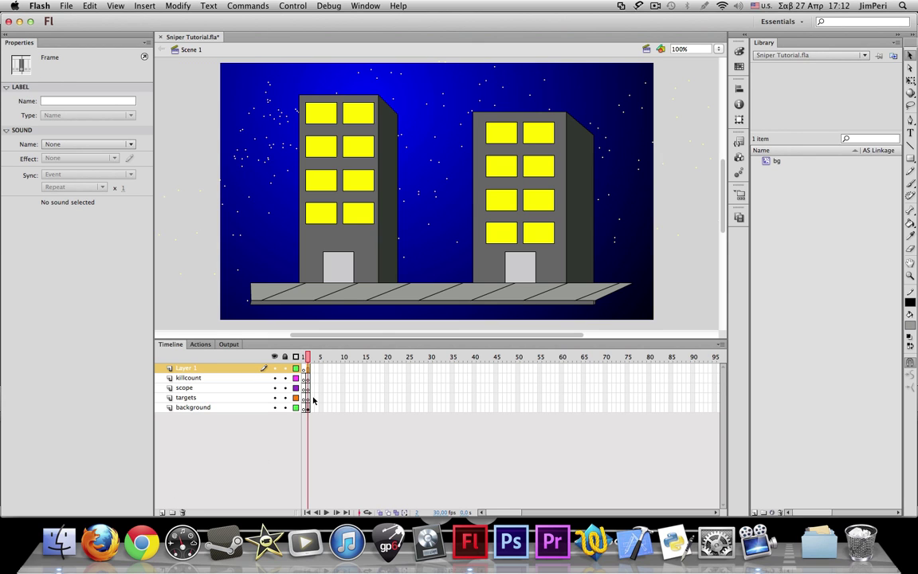
left_click(302, 358)
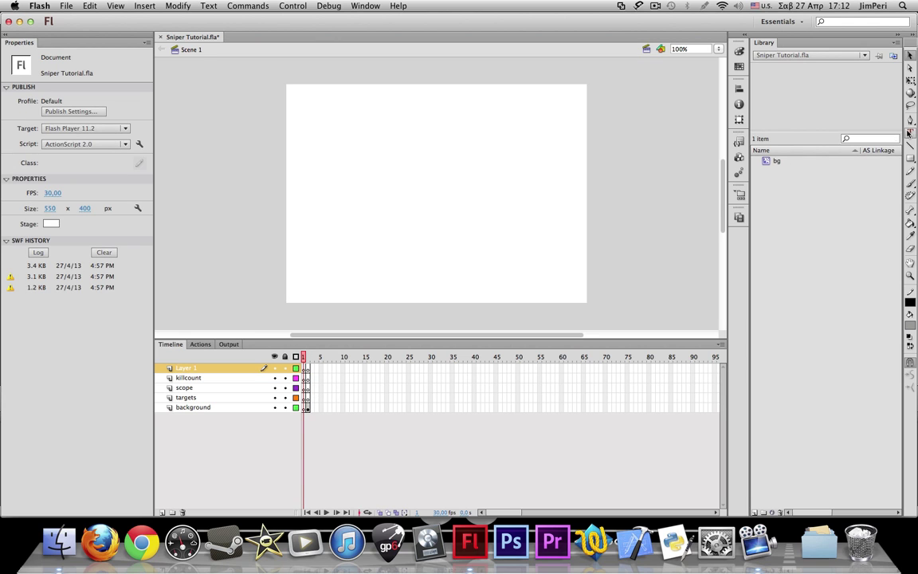
Step: Add a 'Play' text field near the top of the stage
left_click(909, 134)
left_click(386, 179)
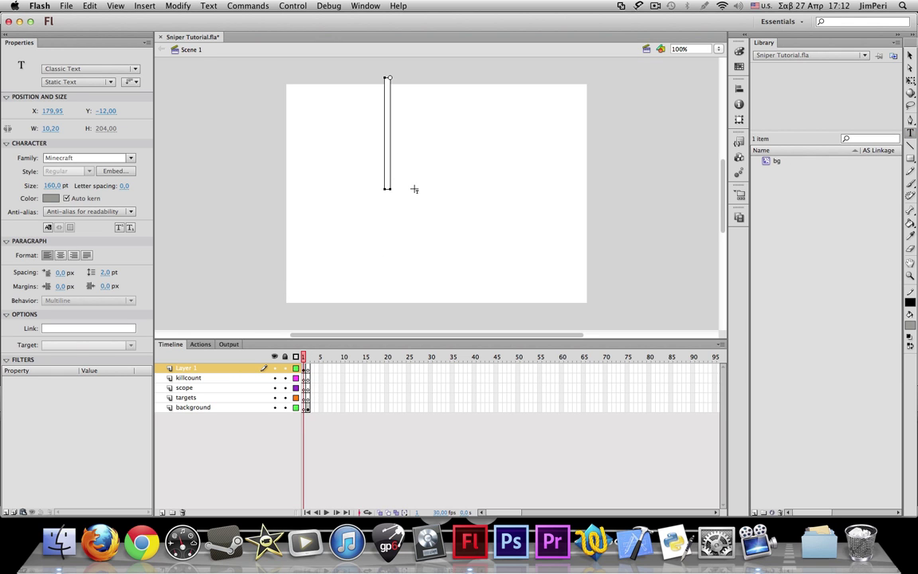
type("Fl")
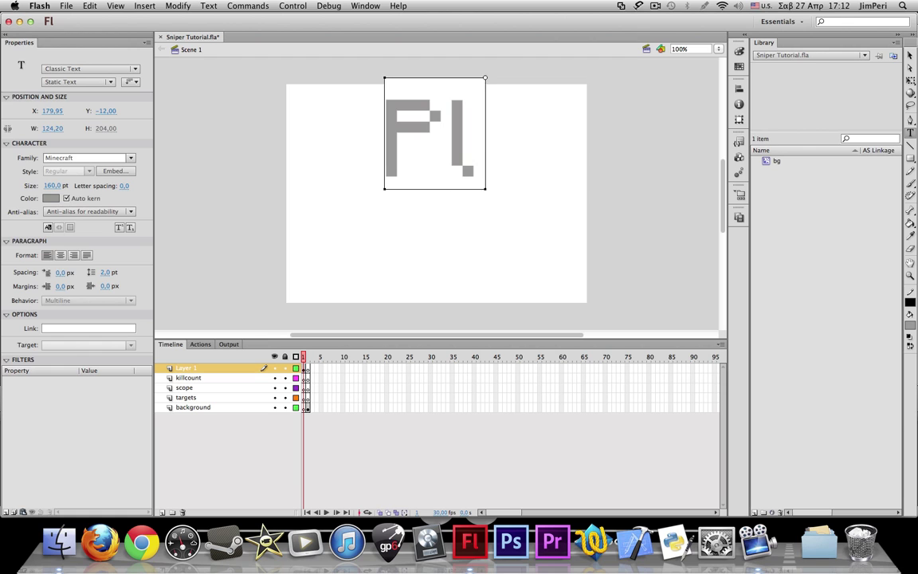
type("ay")
left_click(909, 55)
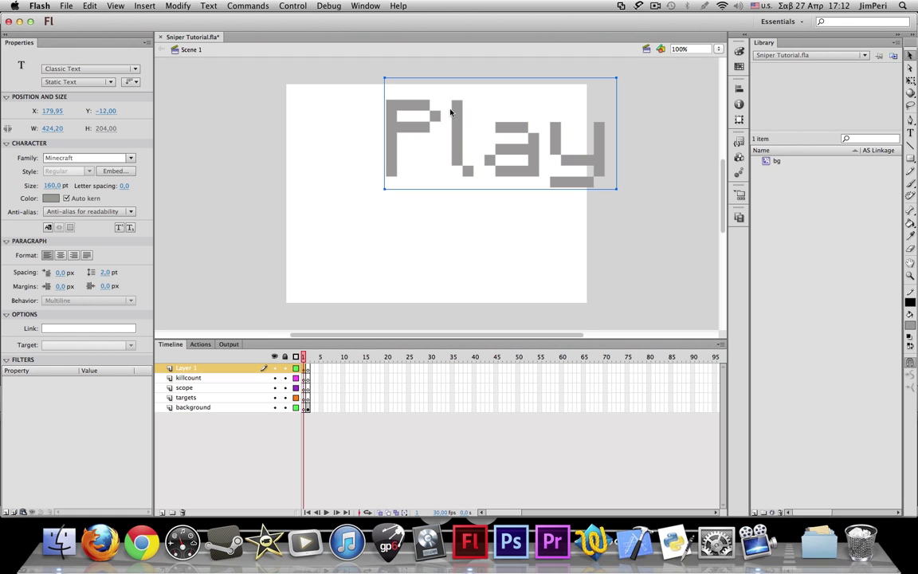
Step: Make the Play text black with an 80 pt font size
left_click(51, 197)
left_click(49, 199)
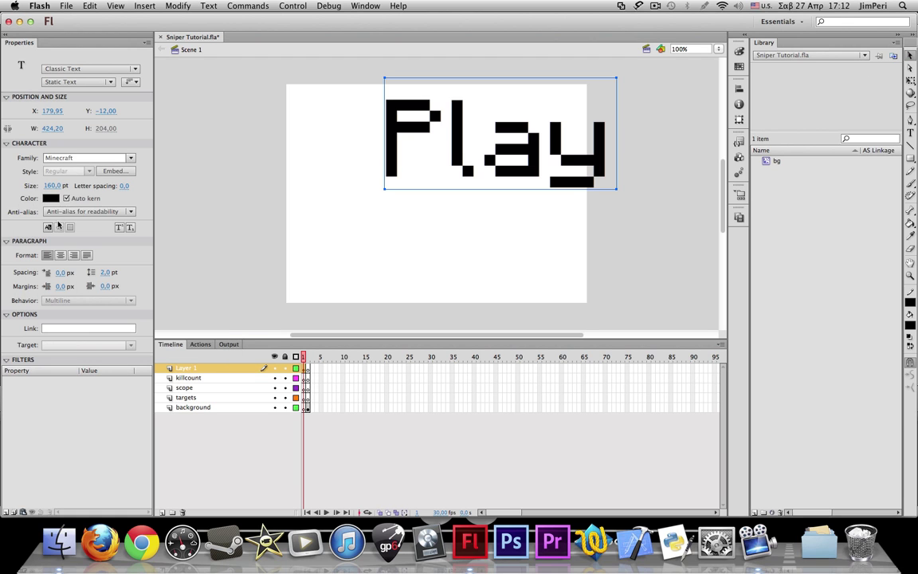
left_click(52, 185)
type("80")
key("Return")
Step: Centre the Play text horizontally and vertically on the stage, then begin converting it to a symbol
left_click(739, 88)
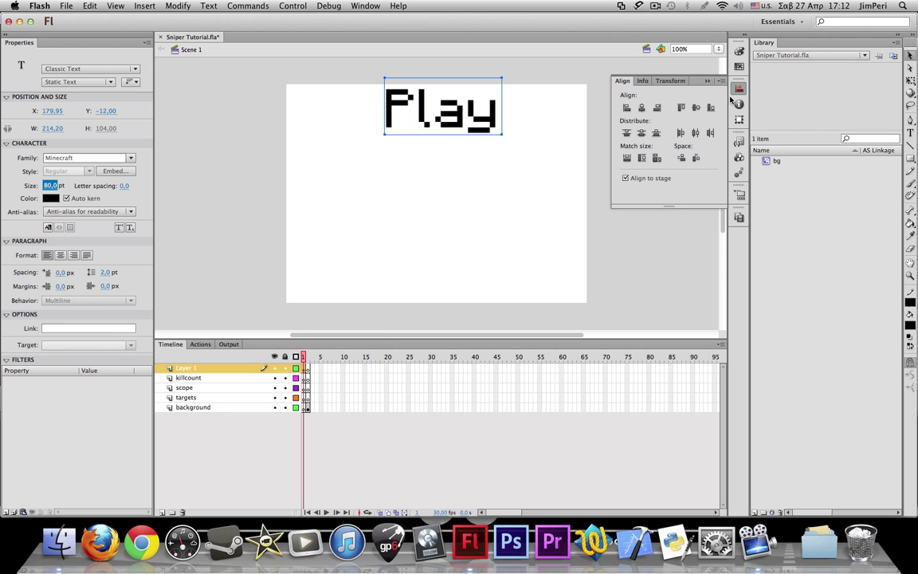
left_click(641, 107)
left_click(696, 107)
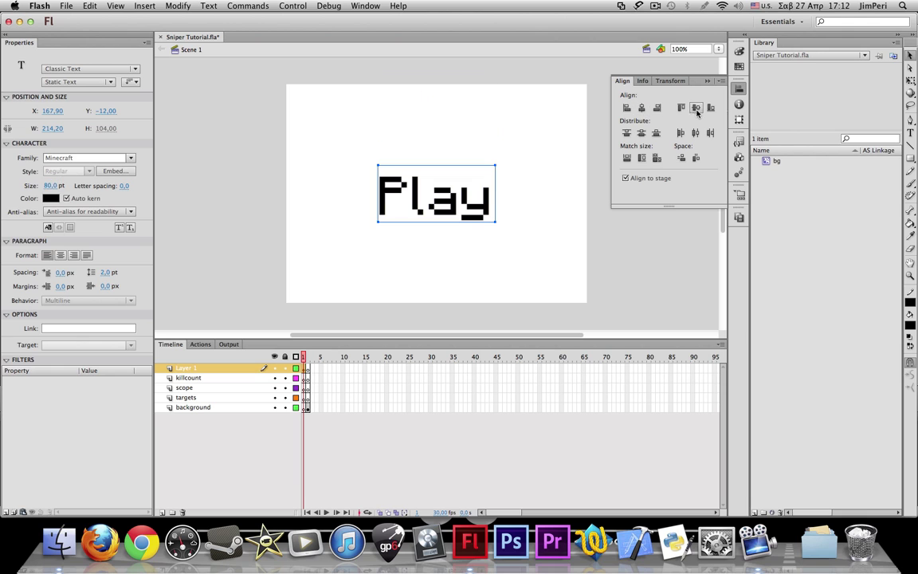
left_click(738, 90)
left_click(606, 178)
left_click(405, 185)
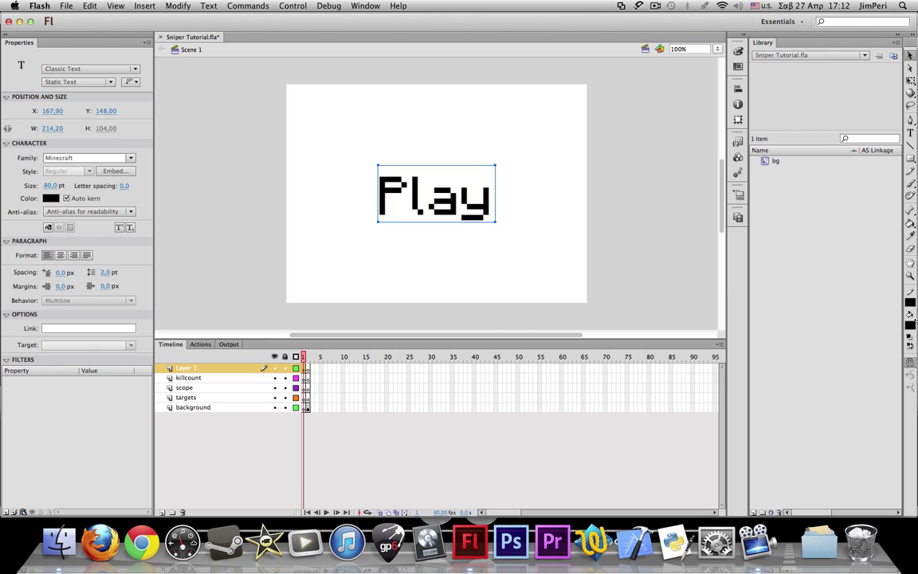
key("F8")
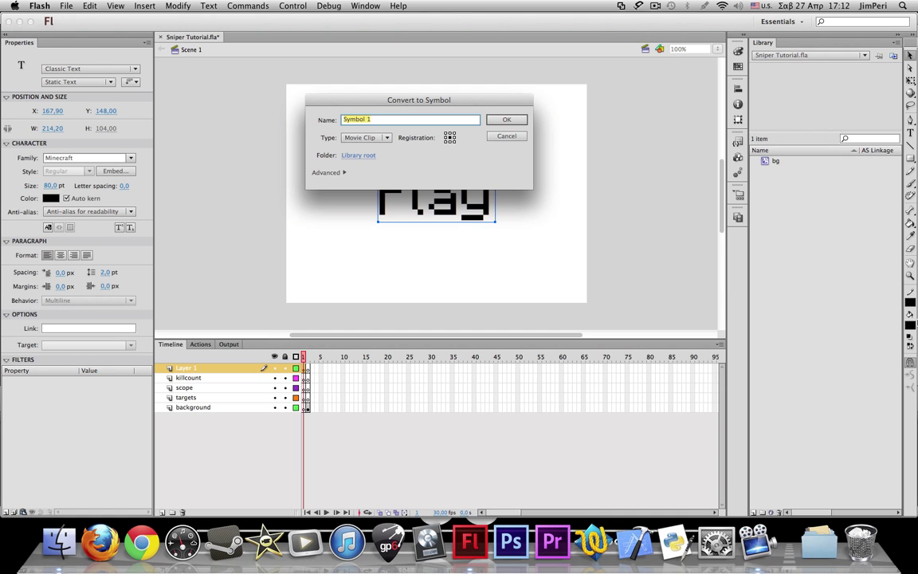
Step: Set the symbol type to Button and name it play_btn
left_click(369, 139)
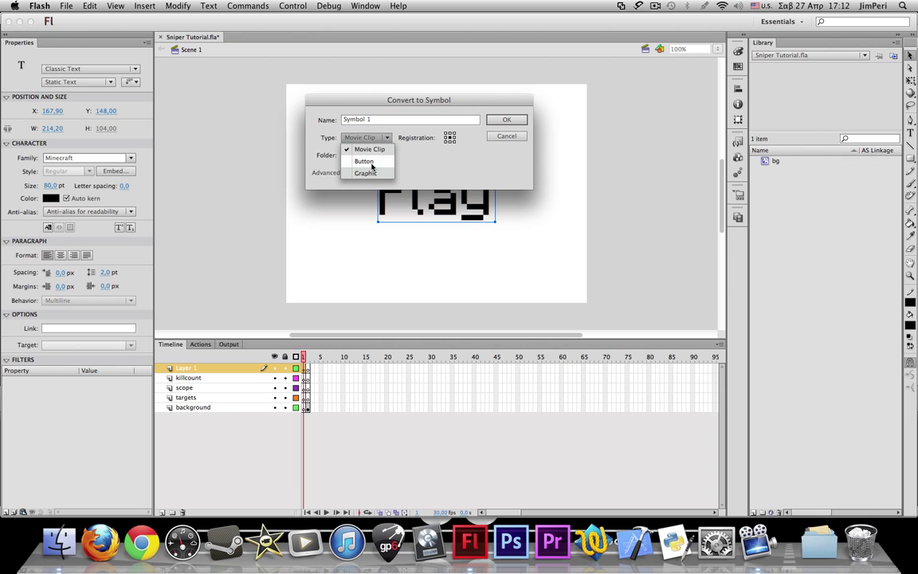
left_click(360, 160)
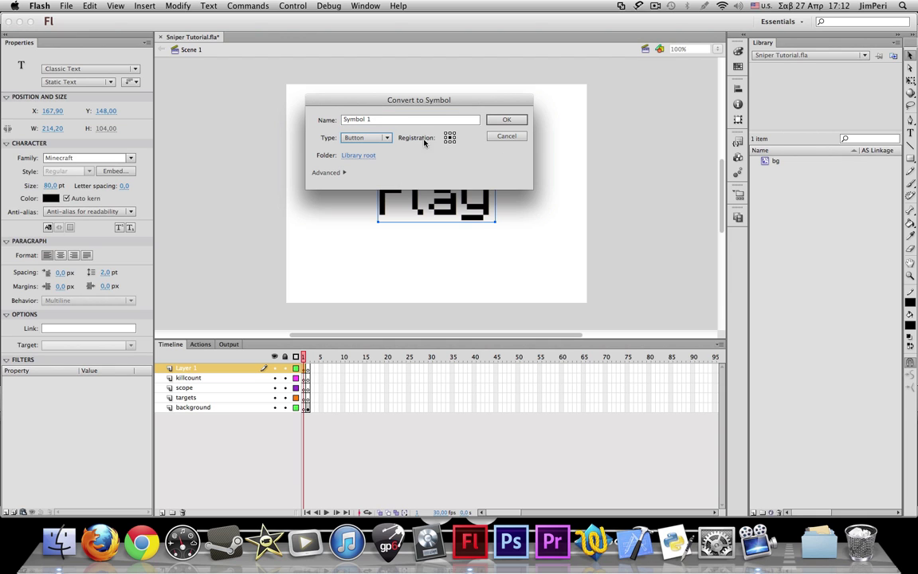
triple_click(373, 119)
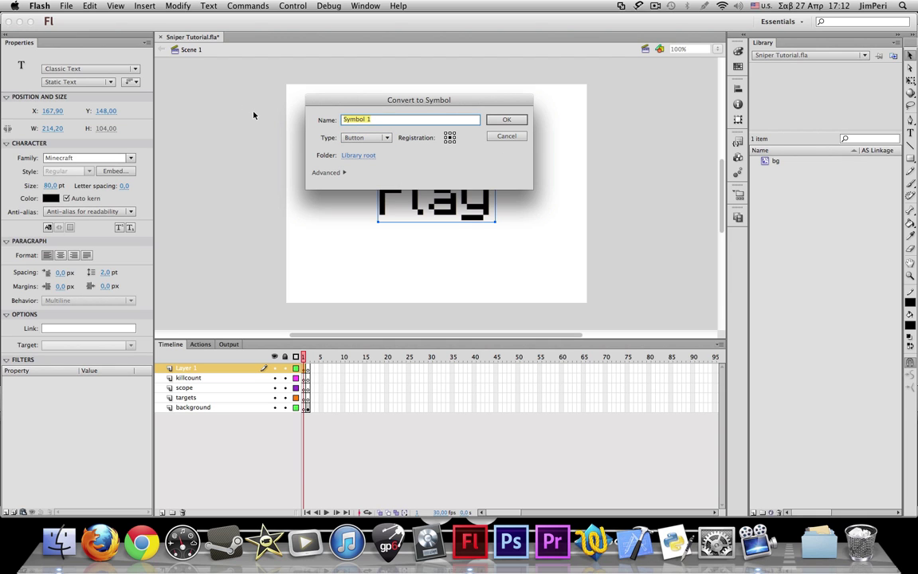
type("play_btn")
key("Return")
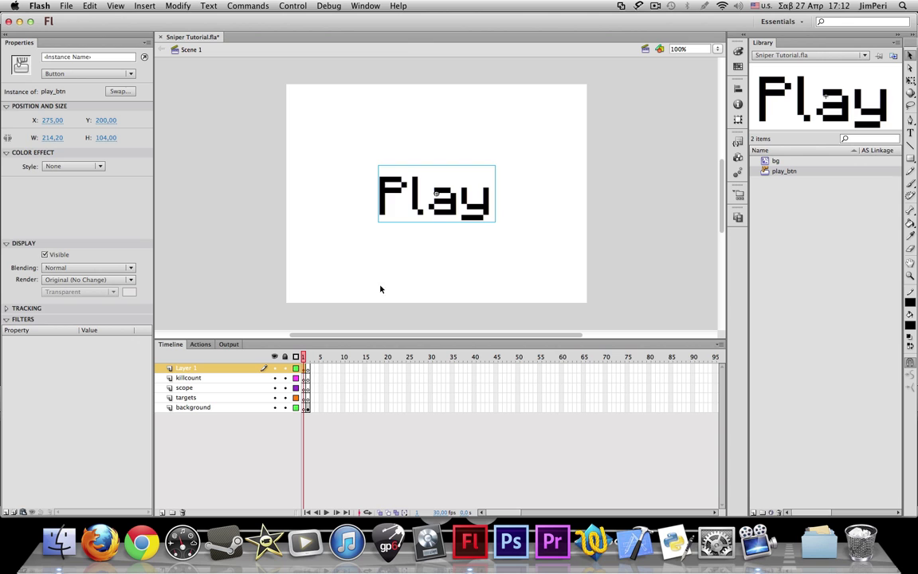
Step: Write gotoAndPlay(2); in the Actions panel for the play_btn button
key("F9")
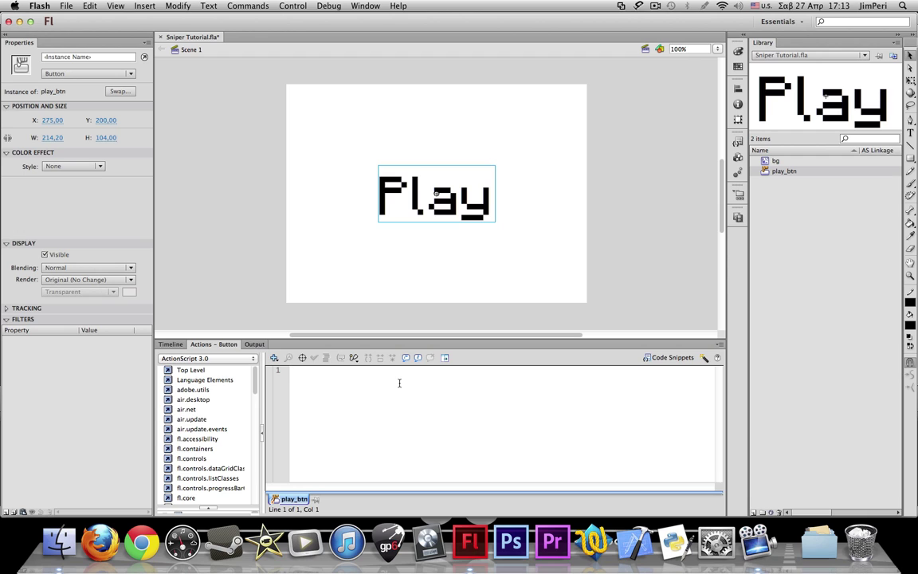
type("gotoAndP")
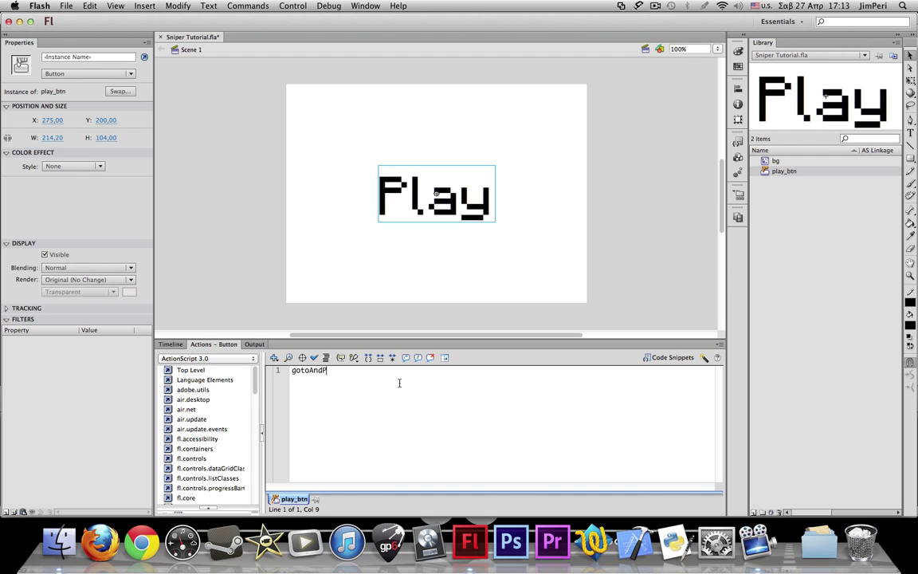
type("lay()")
key("Left")
type("2")
key("Right")
type(";")
left_click_drag(294, 371, 345, 374)
left_click(341, 381)
Step: Enter stop(); as the frame action on background frame 1, then on background frame 2
key("super+alt+t")
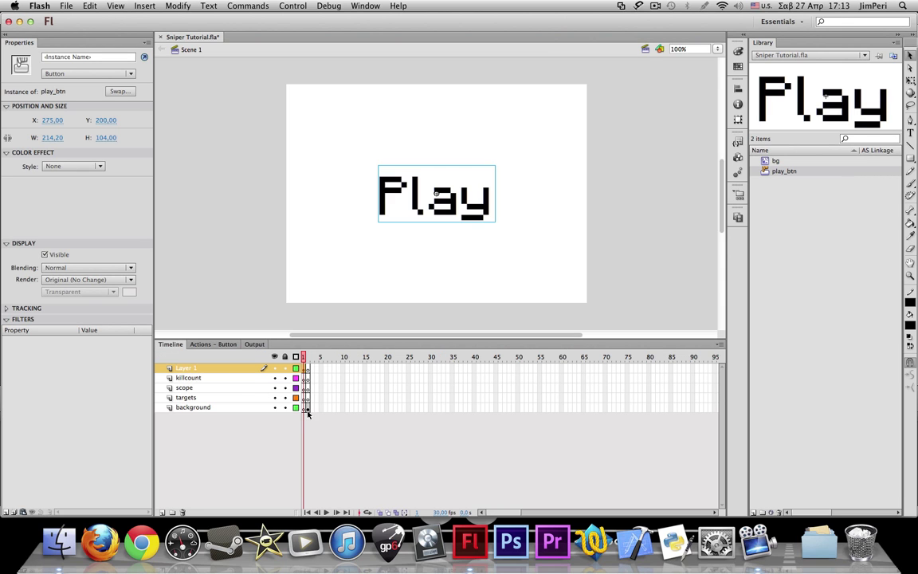
left_click(207, 407)
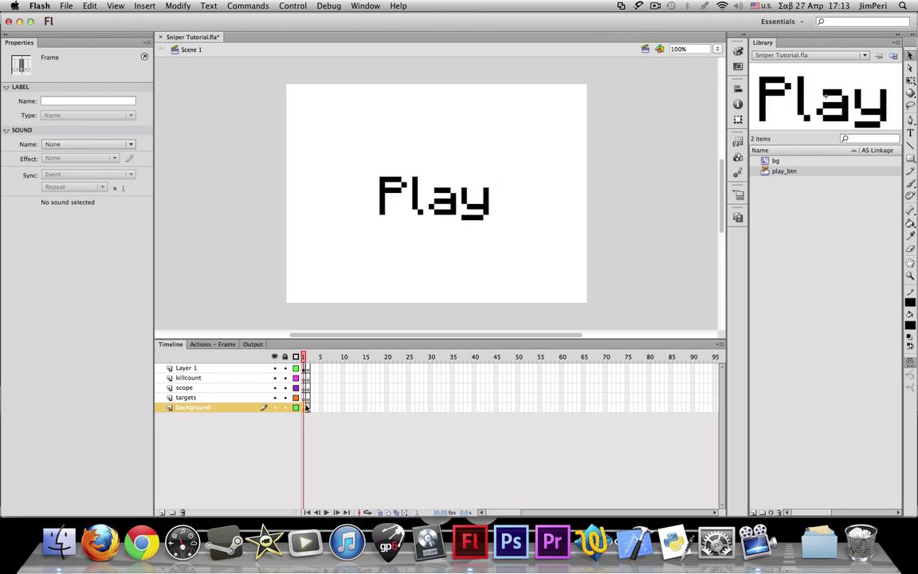
left_click(224, 344)
type("stop")
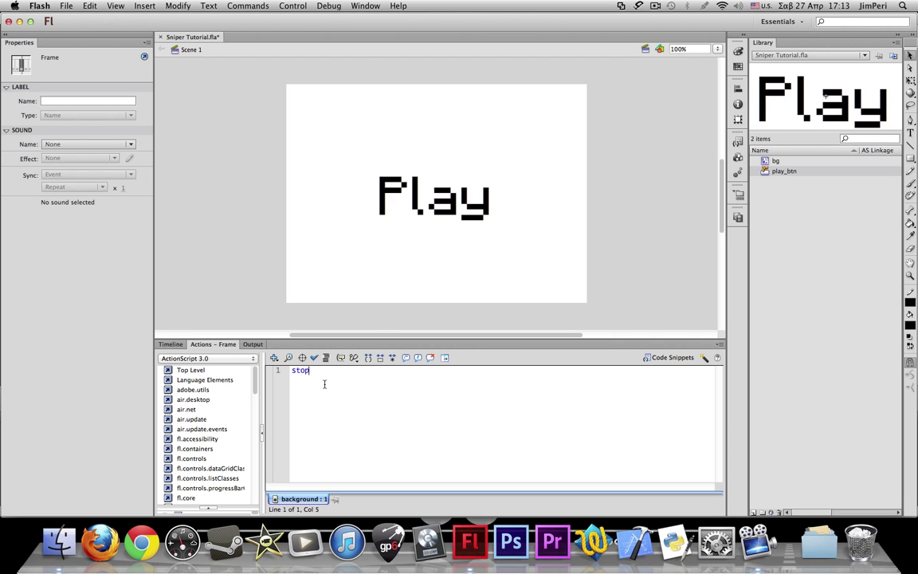
type("();")
key("super+alt+t")
left_click(309, 409)
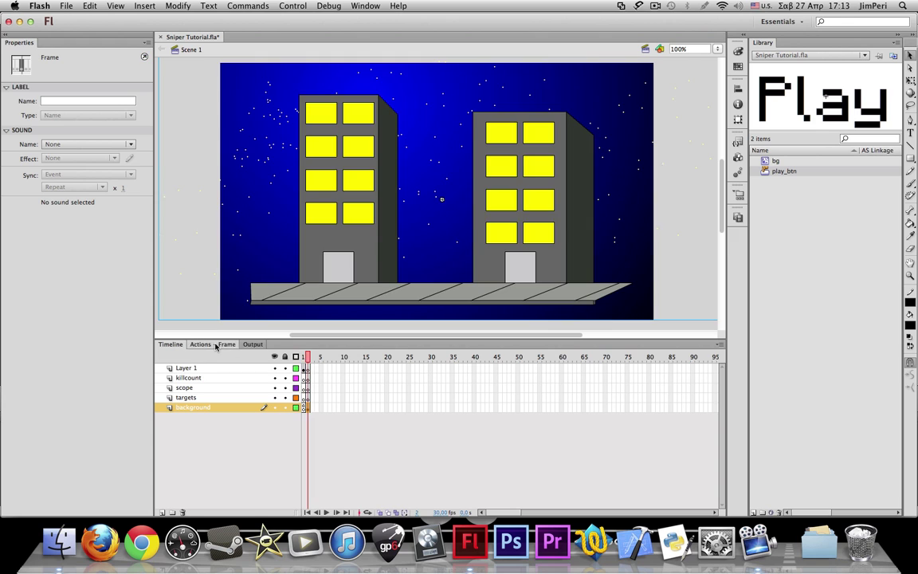
left_click(222, 345)
type("stop")
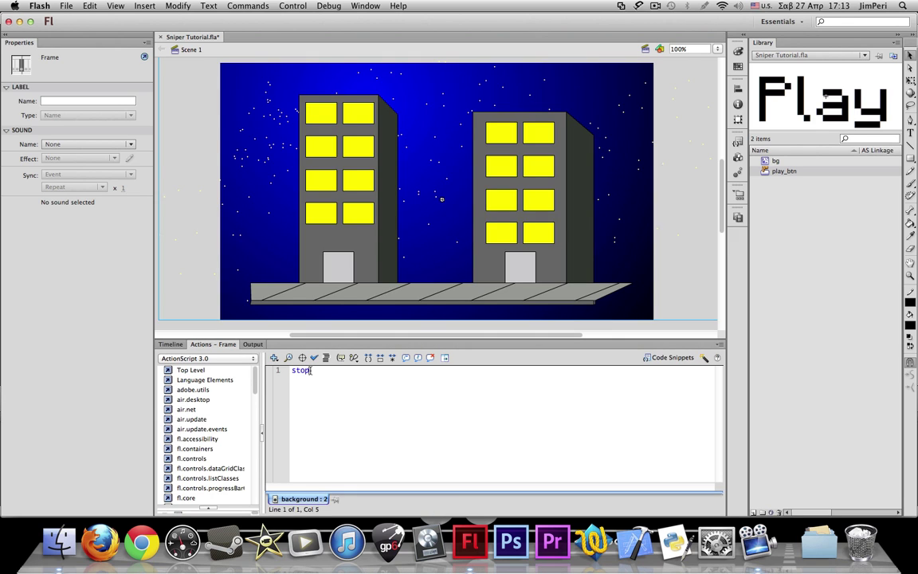
type("();")
key("super+alt+t")
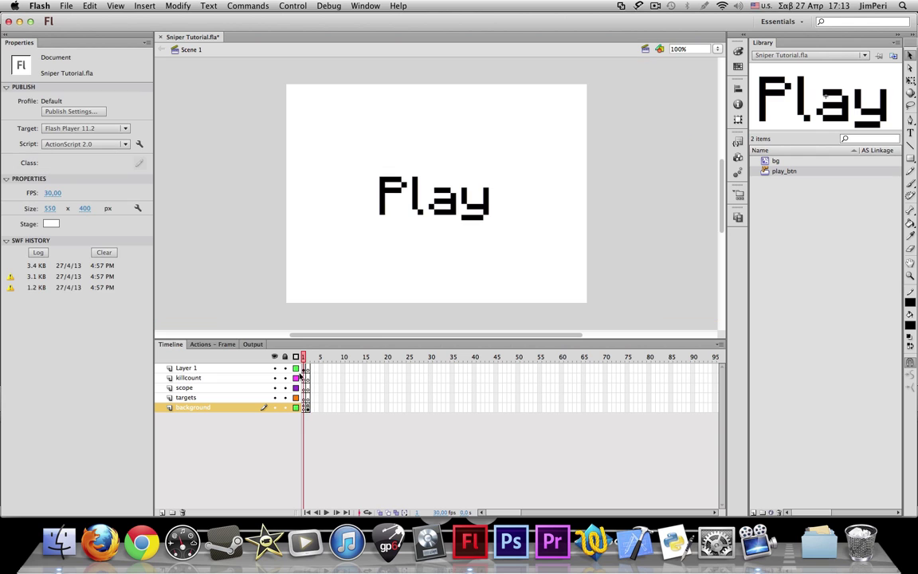
left_click(399, 198)
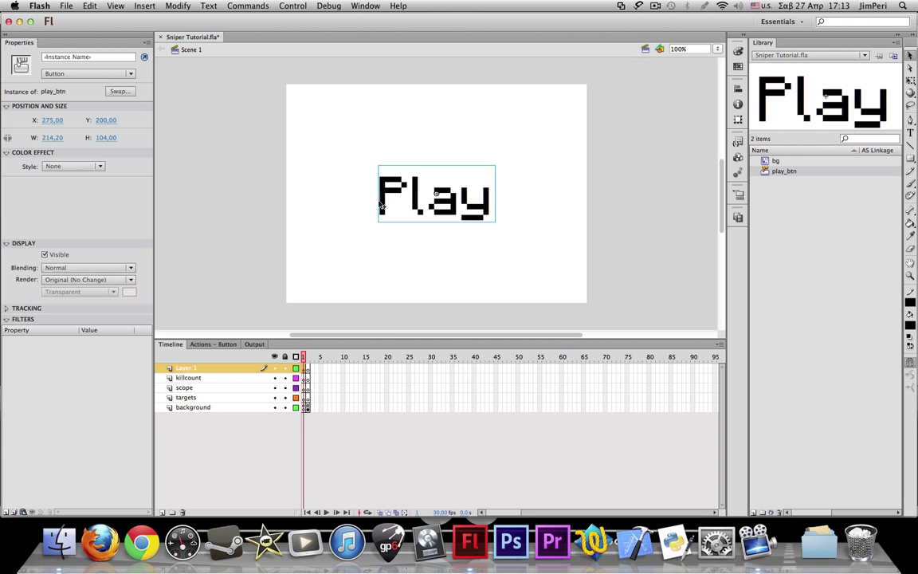
left_click(211, 345)
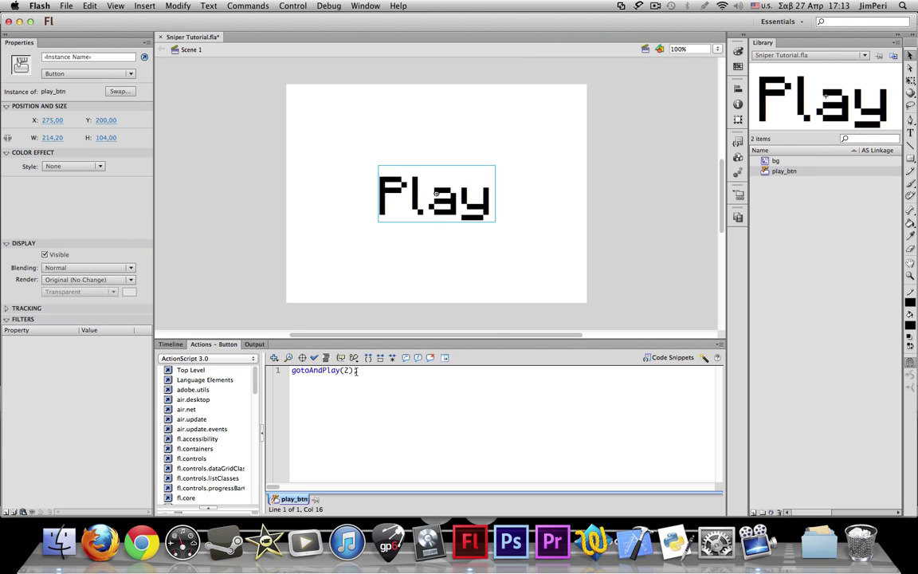
left_click(323, 372)
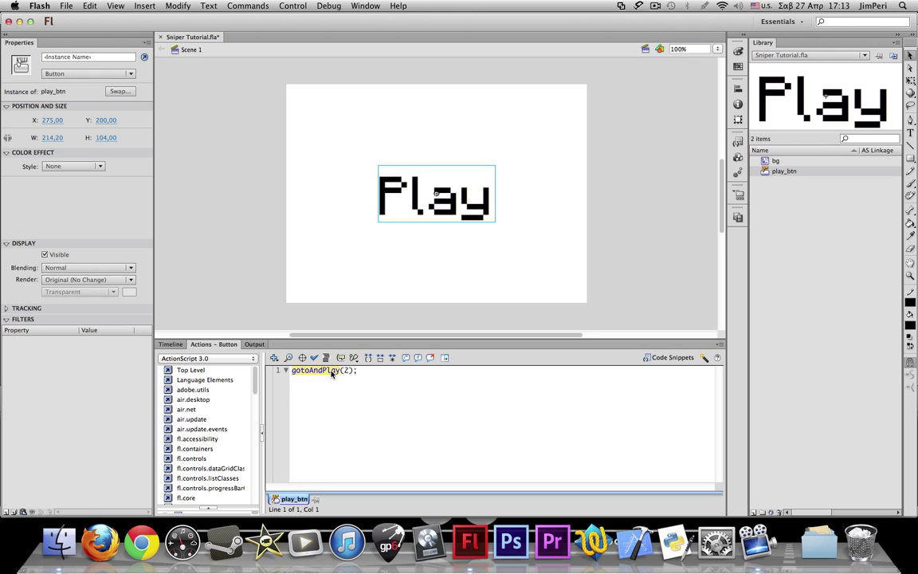
left_click_drag(323, 373, 341, 372)
type("Stop")
left_click(170, 343)
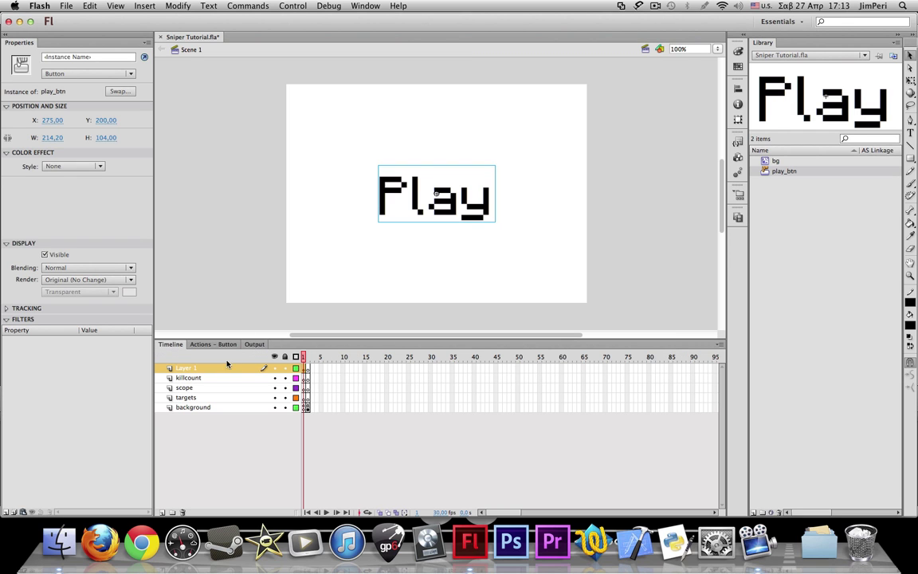
left_click(307, 357)
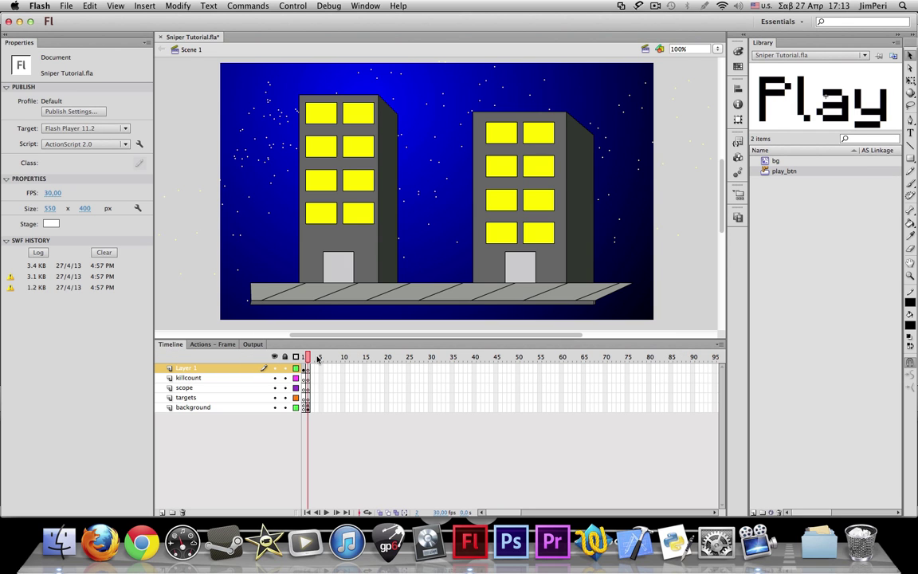
left_click(304, 357)
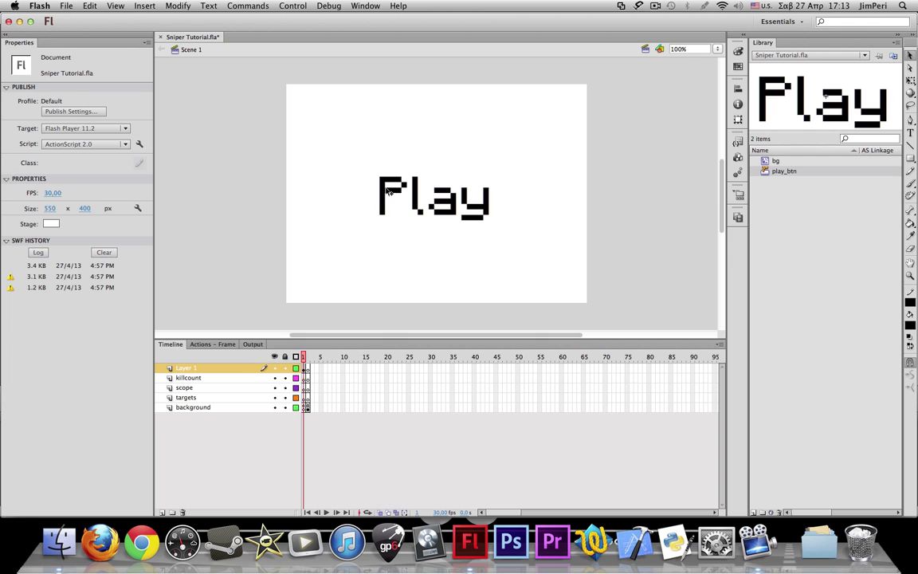
key("ctrl+a")
left_click(213, 343)
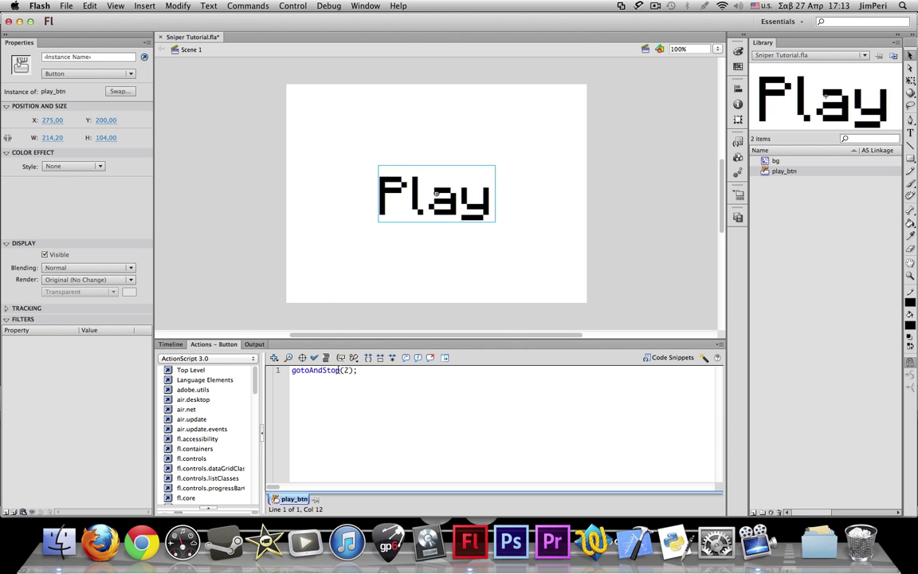
left_click_drag(322, 371, 340, 372)
type("Play")
left_click(359, 372)
left_click(172, 344)
left_click(306, 407)
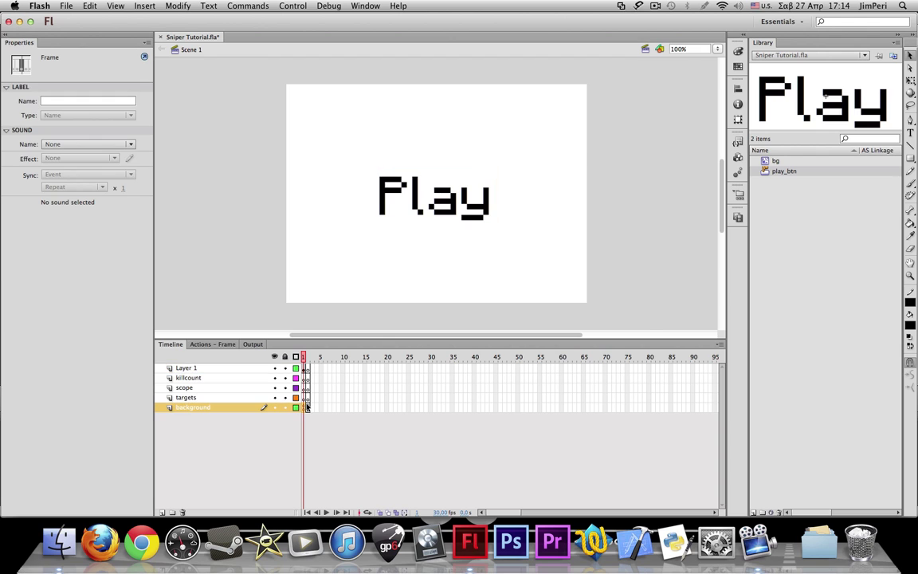
left_click(307, 407)
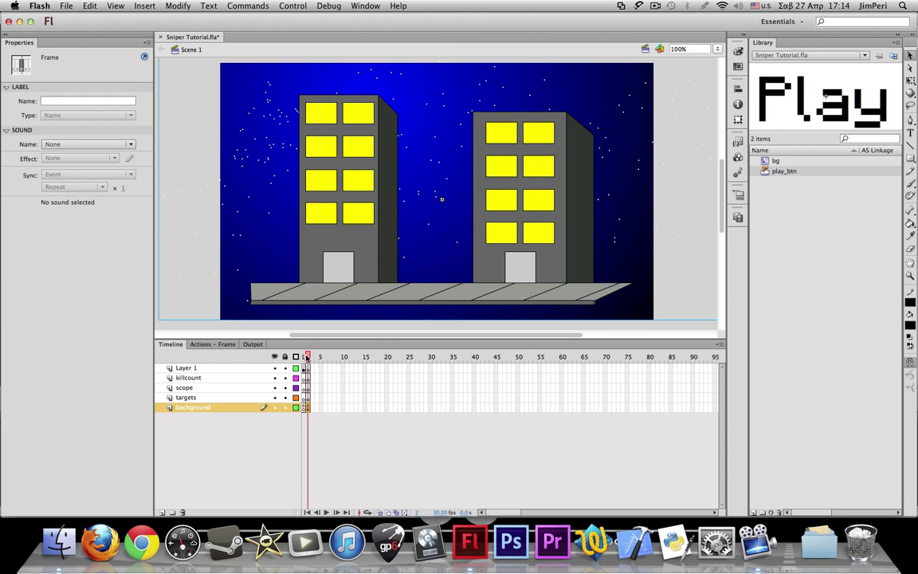
left_click_drag(307, 358, 279, 363)
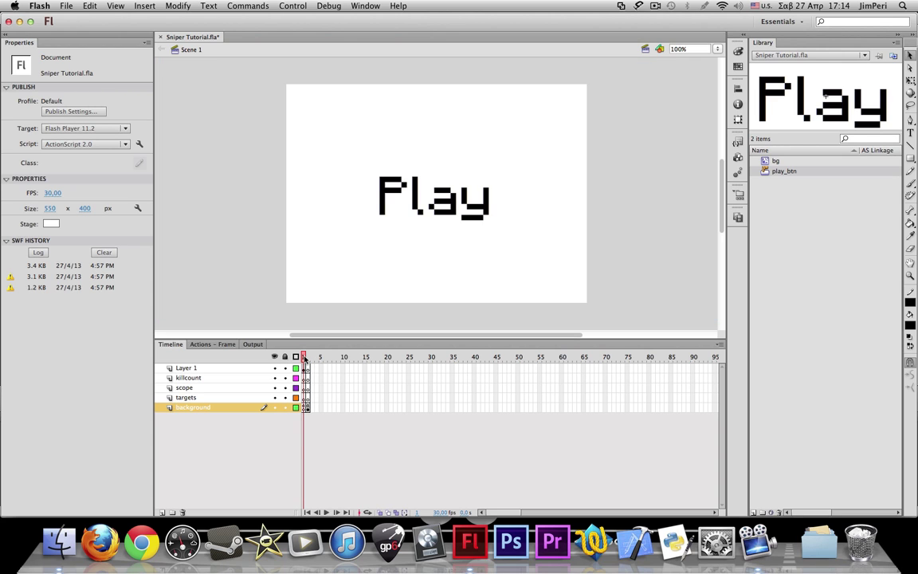
left_click_drag(304, 358, 309, 359)
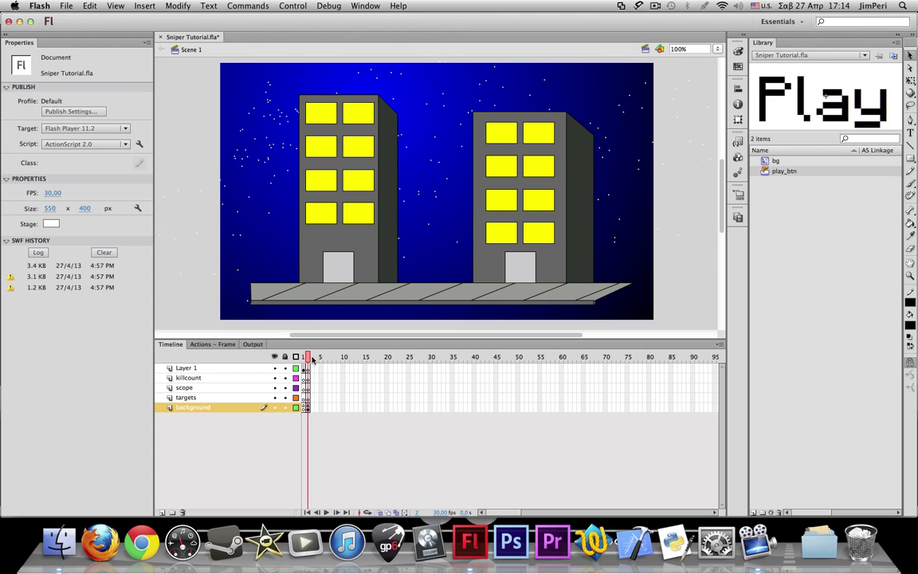
left_click_drag(309, 358, 298, 358)
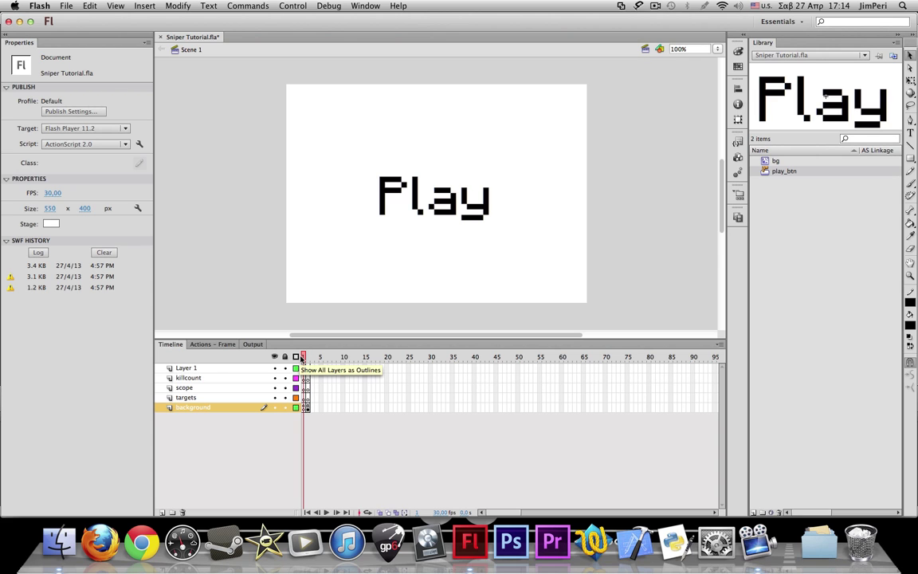
left_click(412, 205)
left_click(213, 344)
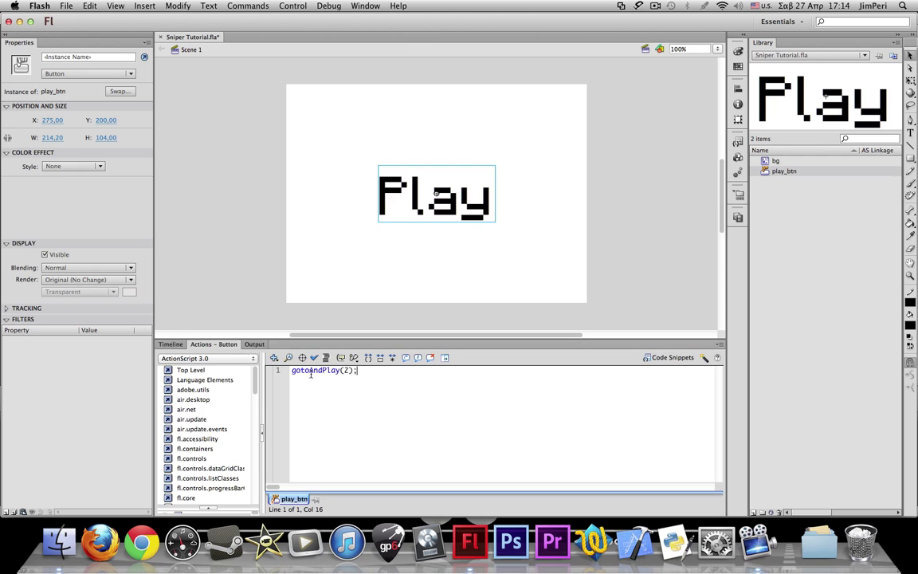
left_click(331, 370)
left_click(171, 344)
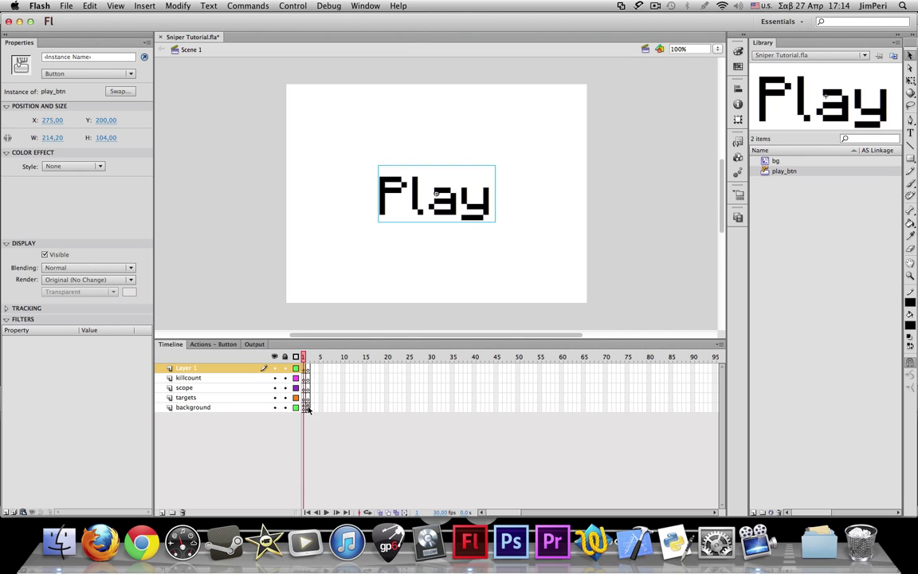
left_click(308, 408)
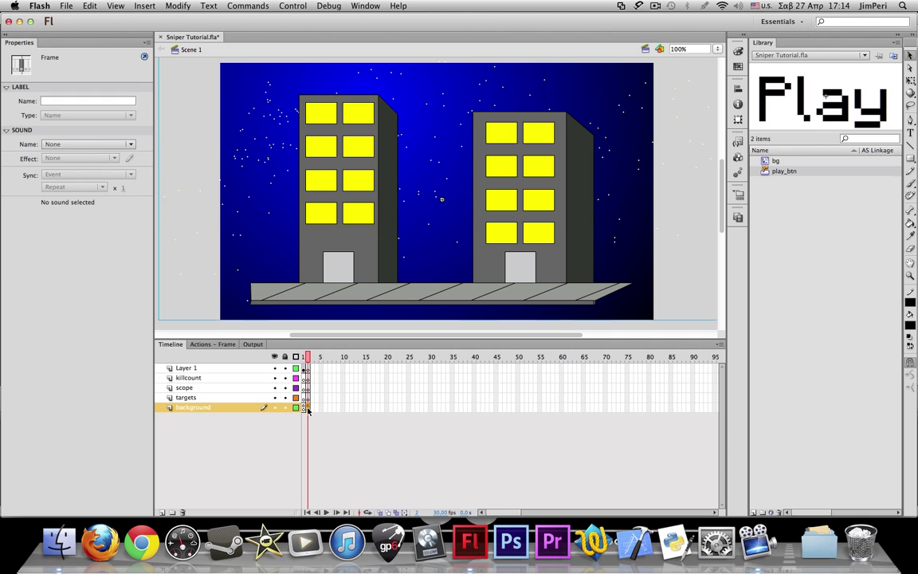
left_click(212, 345)
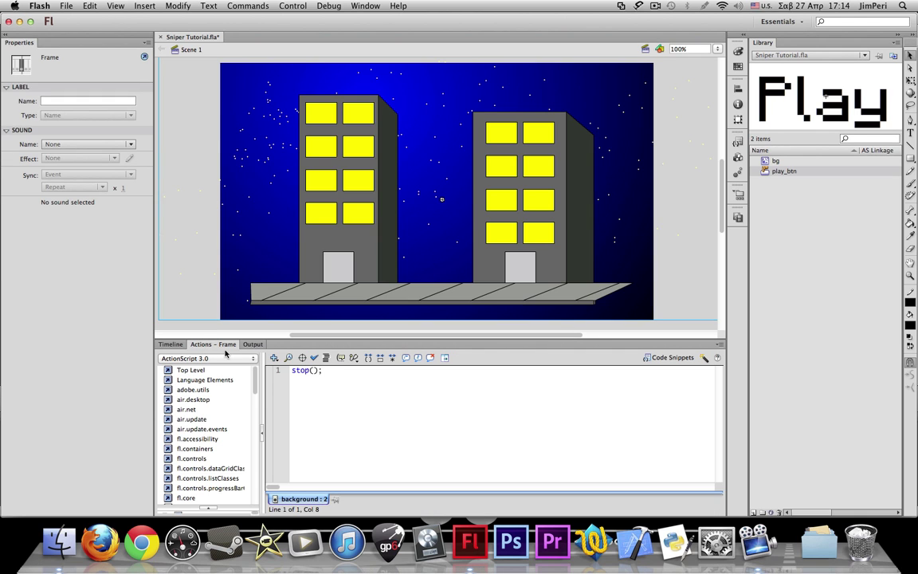
left_click(171, 345)
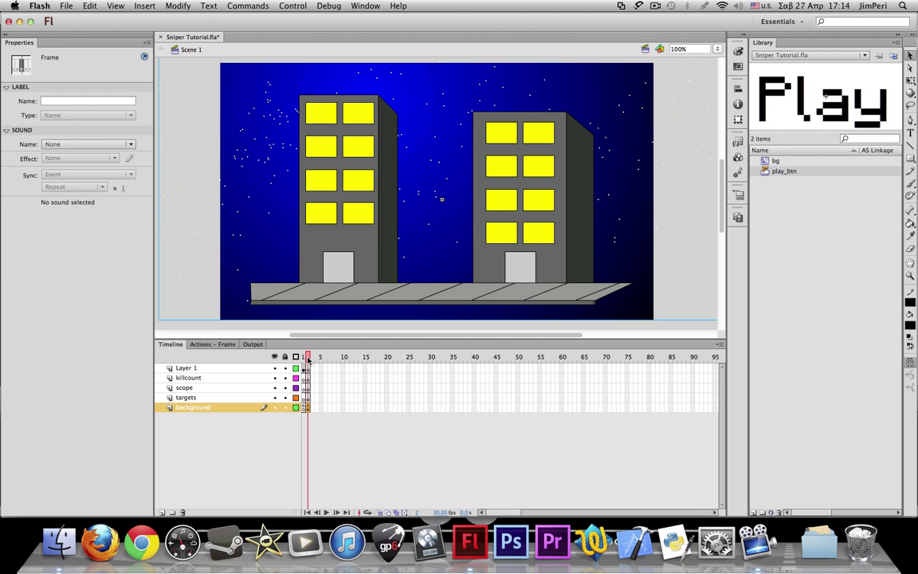
left_click_drag(308, 360, 293, 363)
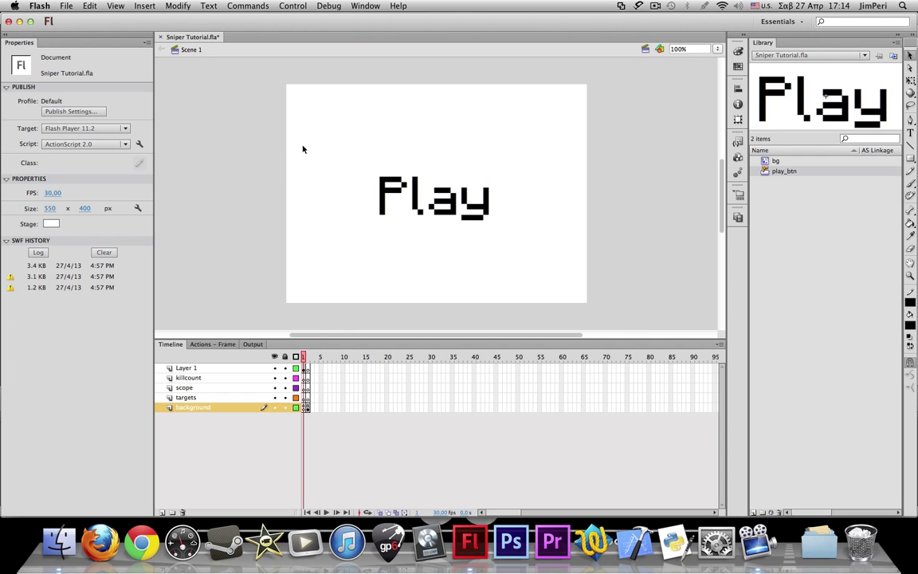
left_click(387, 193)
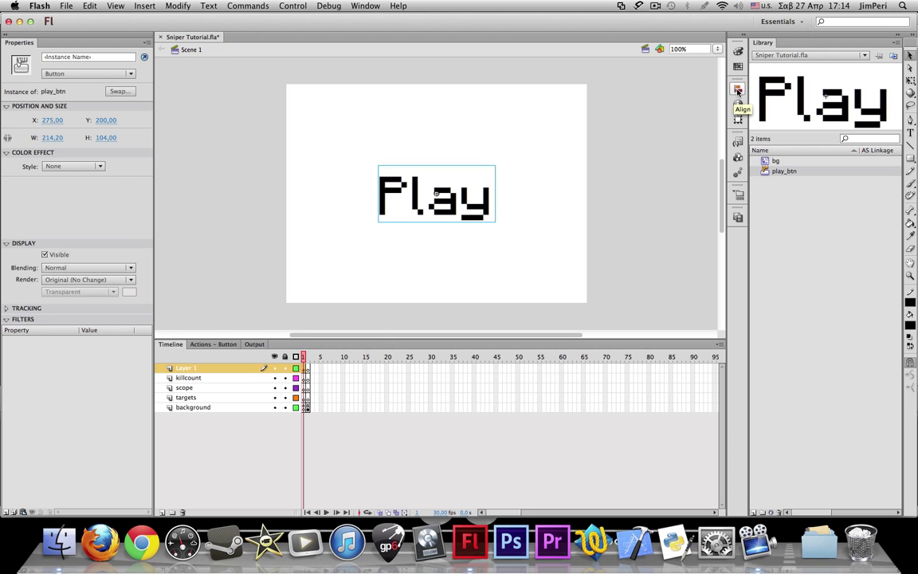
left_click(738, 92)
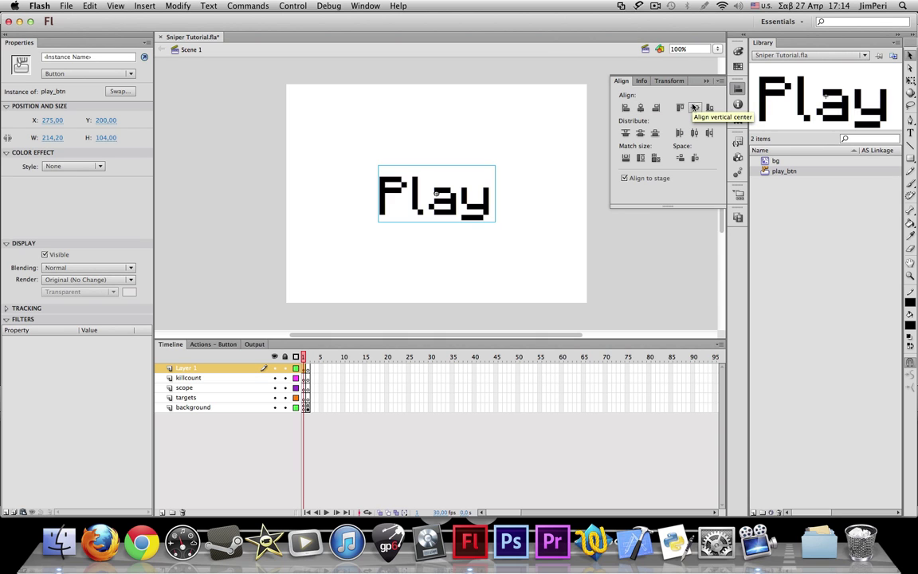
left_click(567, 158)
left_click_drag(320, 141, 525, 239)
left_click(578, 227)
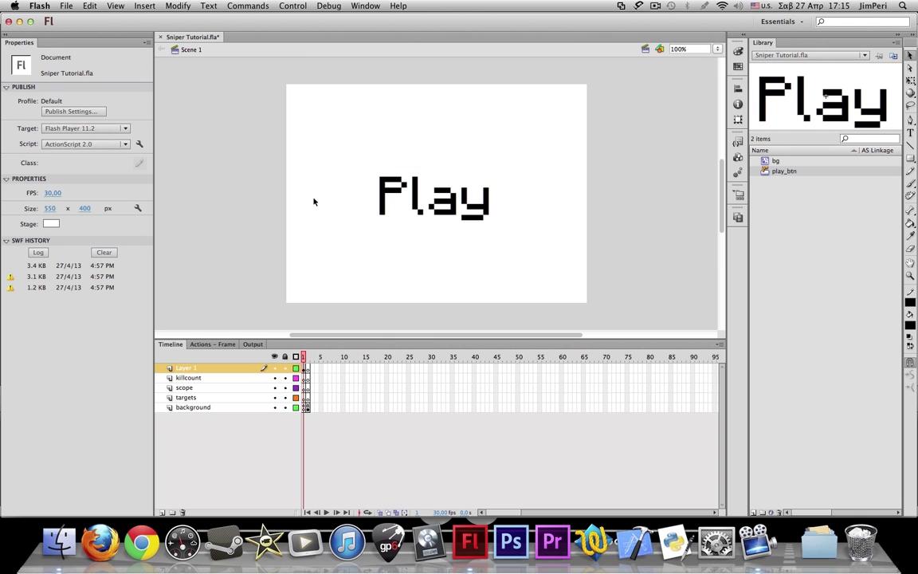
left_click_drag(270, 197, 626, 205)
left_click_drag(426, 64, 613, 241)
left_click(319, 319)
left_click(221, 346)
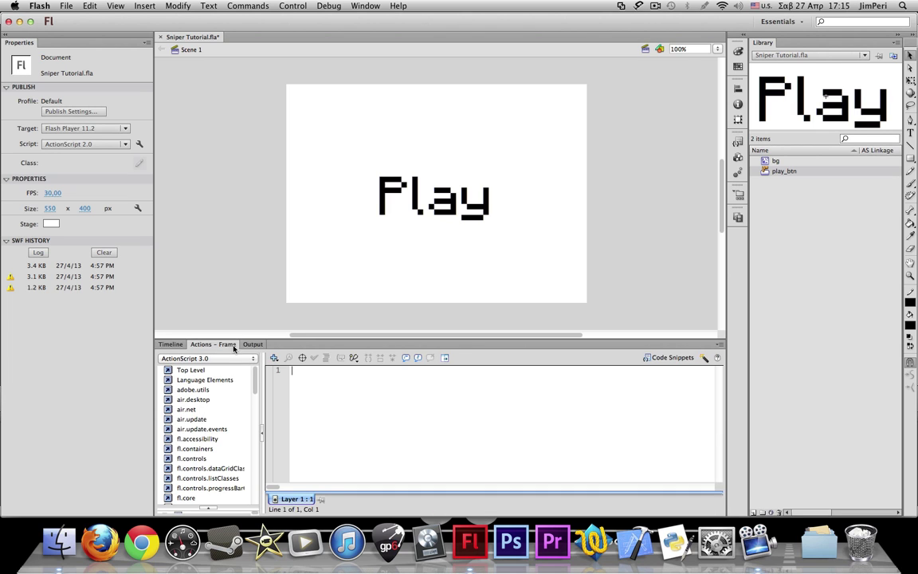
left_click(170, 344)
left_click(468, 211)
left_click(381, 247)
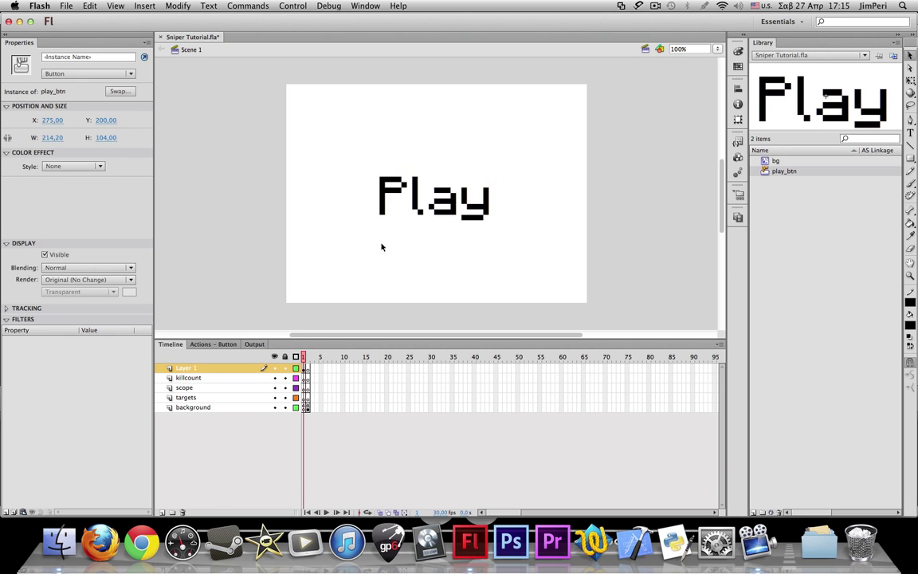
Step: Go to frame 2 and rename Layer 1 to 'menu'
left_click(308, 356)
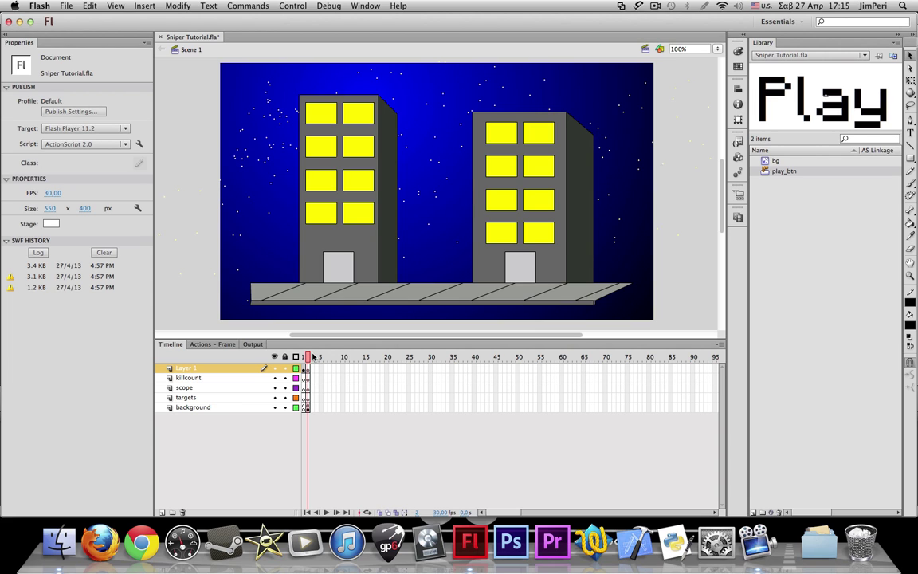
double_click(188, 367)
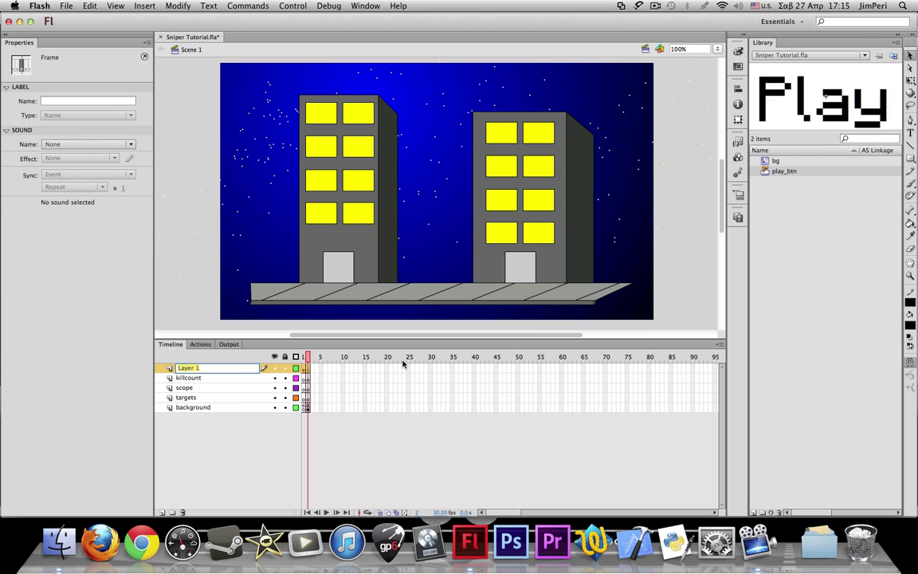
type("menu")
key("Return")
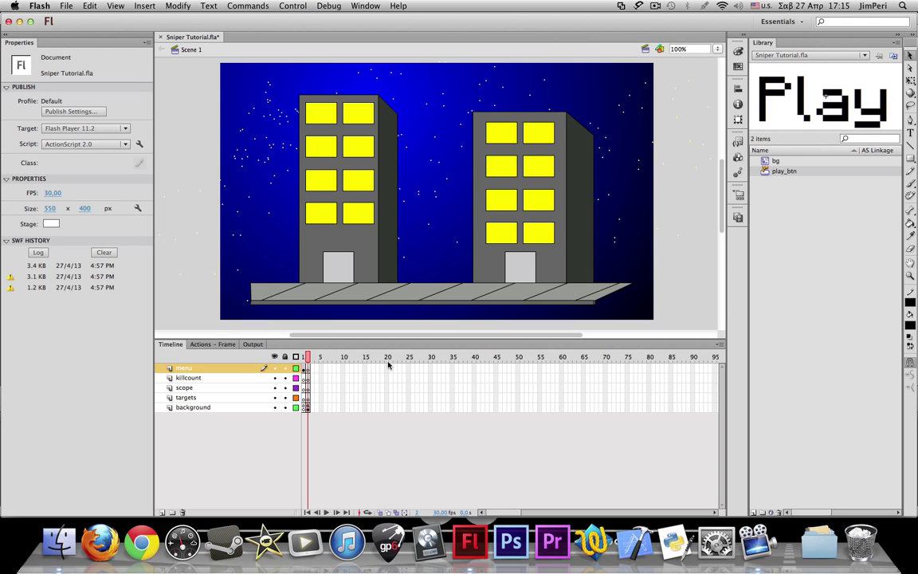
Step: Review the stop(); code on background frames 1 and 2
left_click(305, 407)
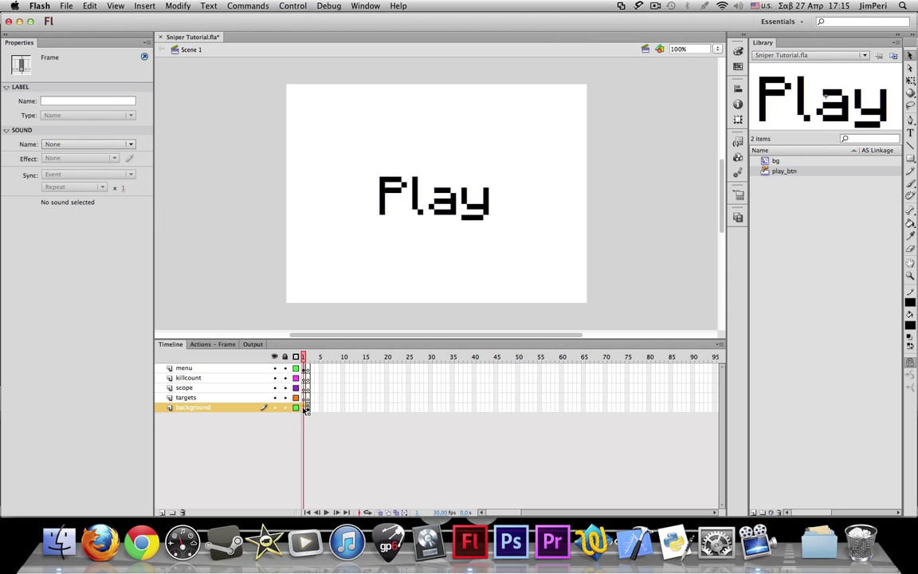
left_click(201, 345)
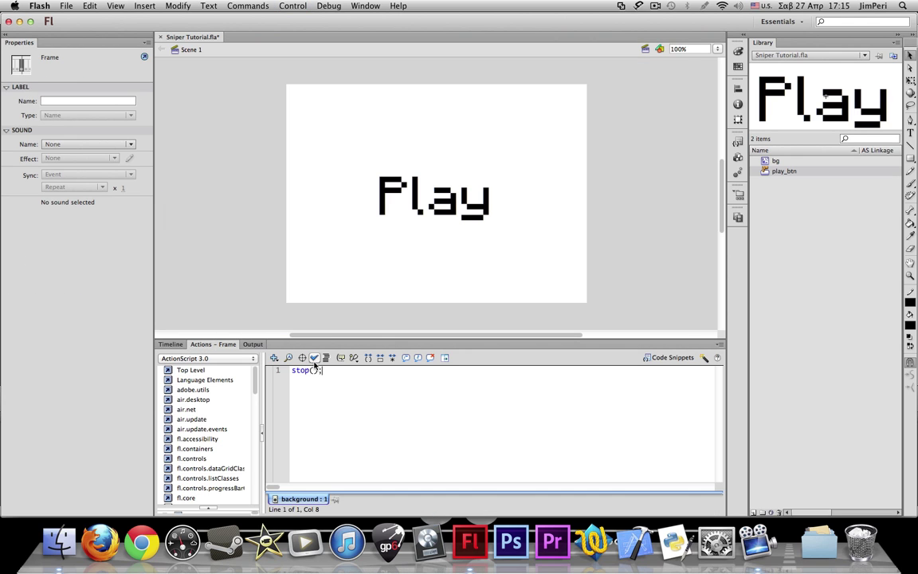
left_click_drag(323, 370, 292, 335)
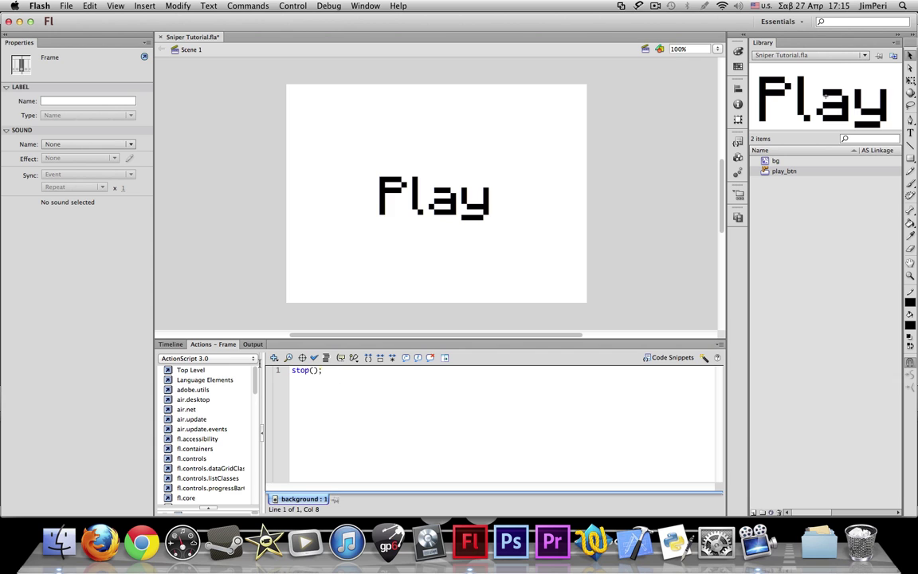
left_click(170, 344)
left_click(307, 407)
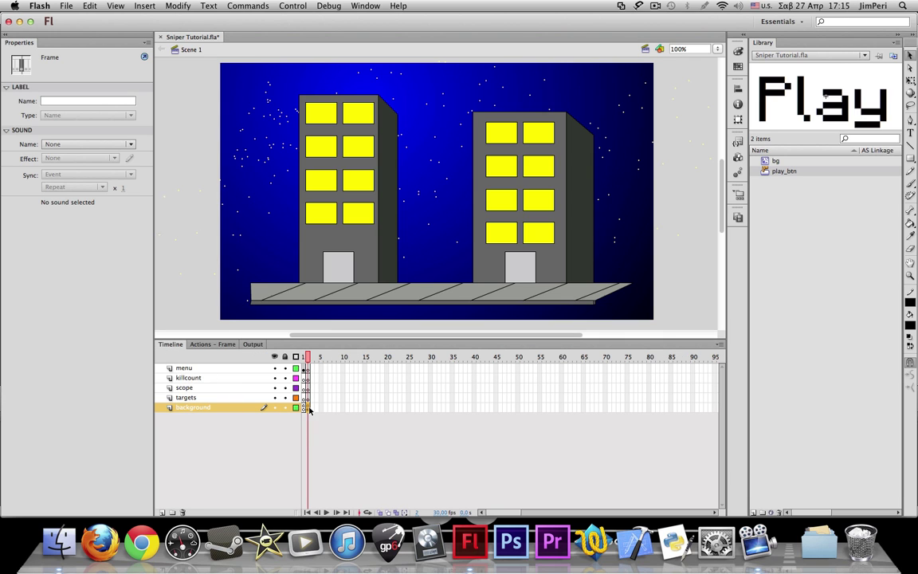
left_click(208, 344)
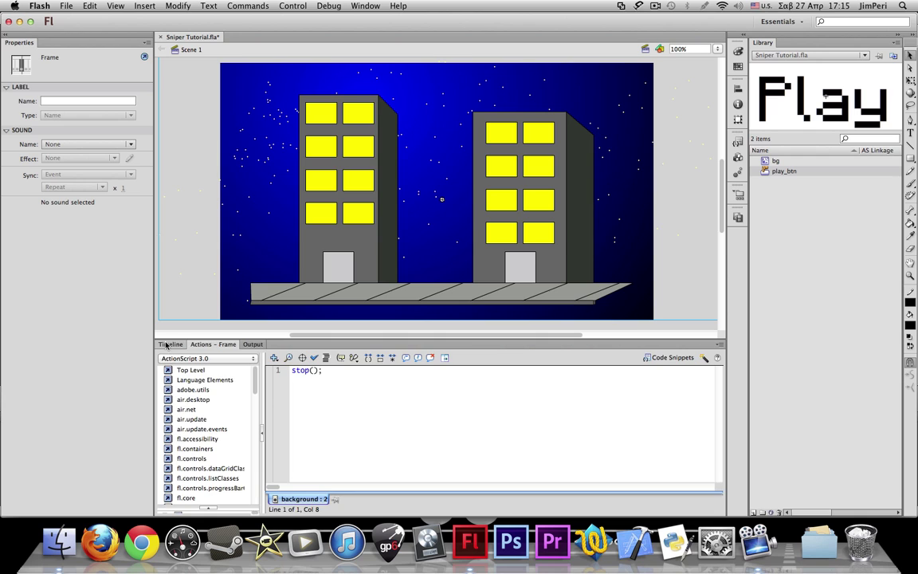
left_click(171, 344)
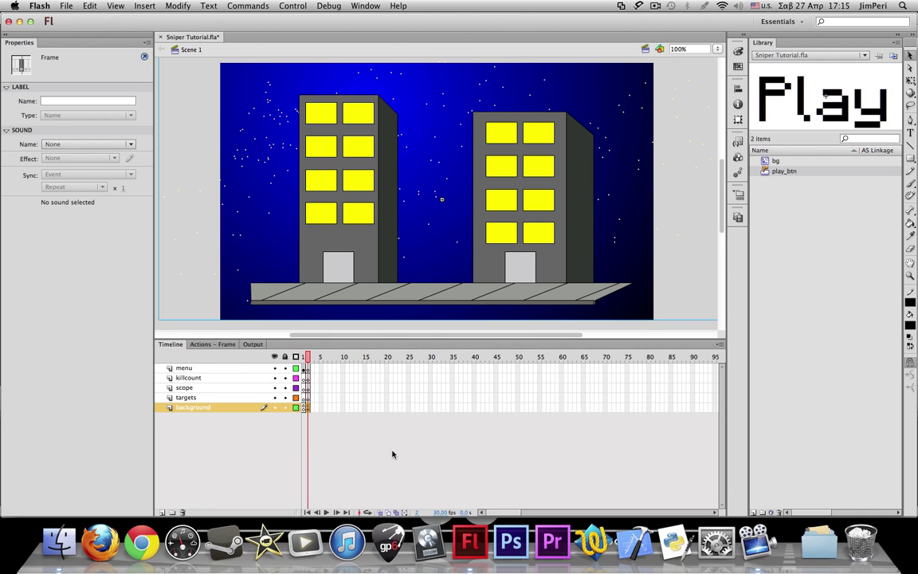
Step: Insert a new Layer 2 above the background layer
left_click(181, 183)
left_click(211, 185)
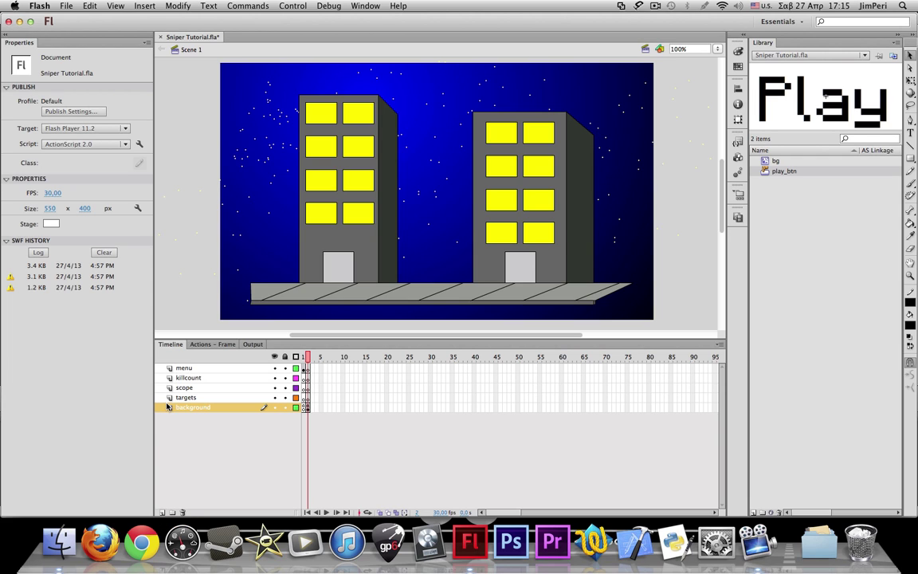
left_click(162, 512)
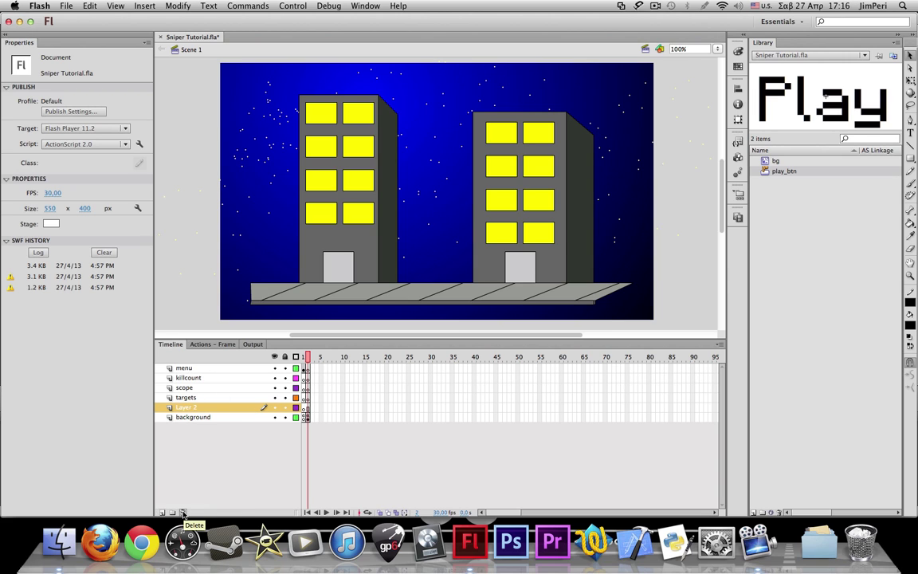
Step: Delete Layer 2, then check the frame code on background and targets frame 1
left_click(182, 513)
left_click(306, 408)
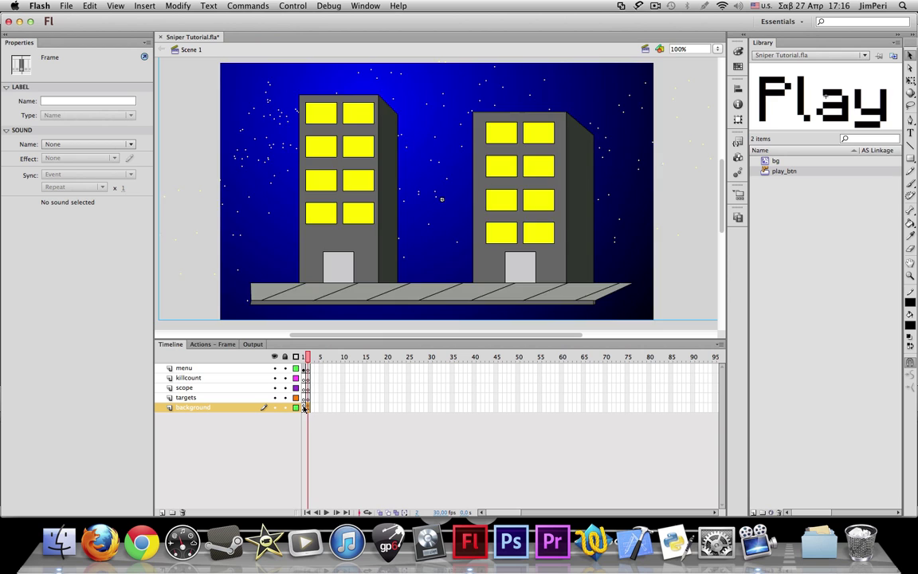
key("Return")
left_click(208, 344)
left_click(169, 344)
left_click(307, 398)
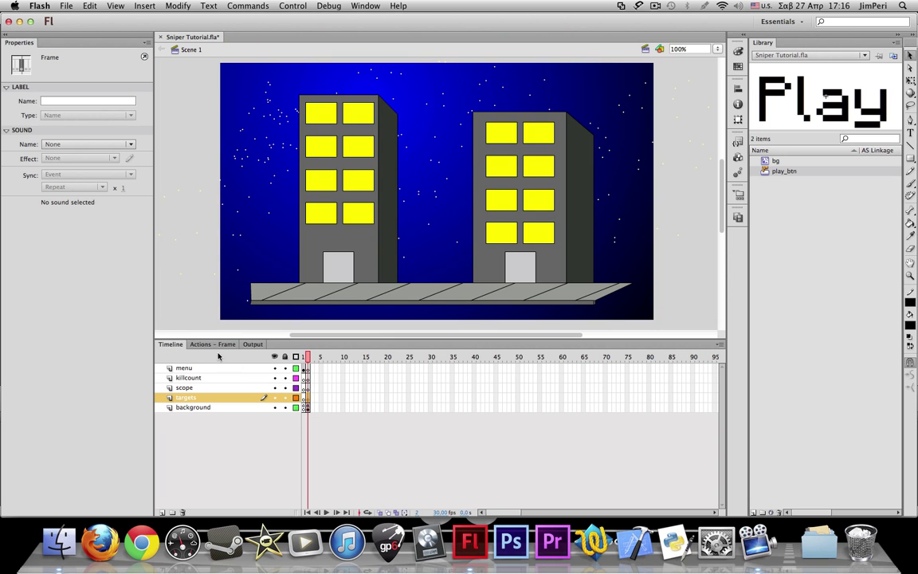
left_click(212, 344)
left_click(170, 345)
Step: Step through the scope, killcount, targets and background frames, recheck stop();, and flip between frames 1 and 2
left_click(308, 388)
left_click(303, 379)
left_click(303, 381)
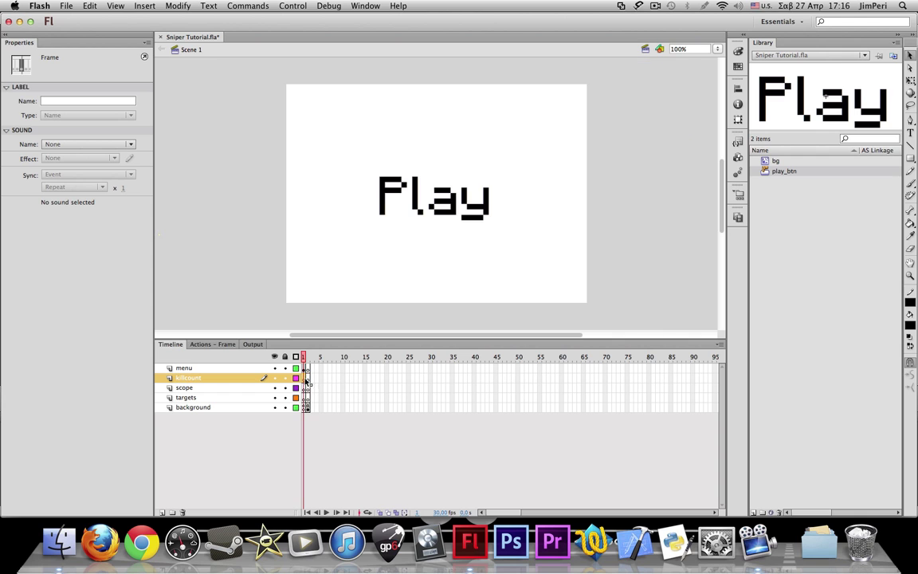
left_click(305, 388)
left_click(307, 398)
left_click(307, 407)
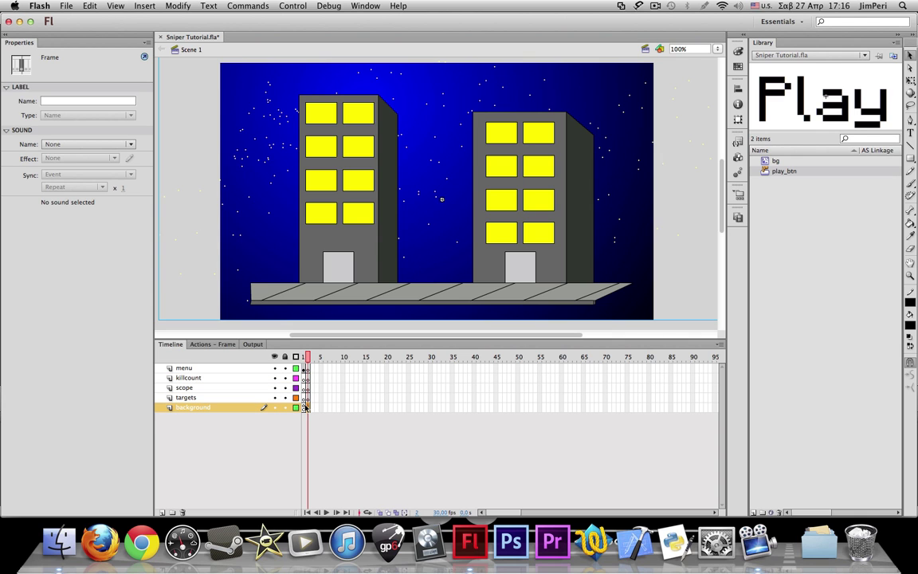
left_click(304, 408)
left_click(303, 407)
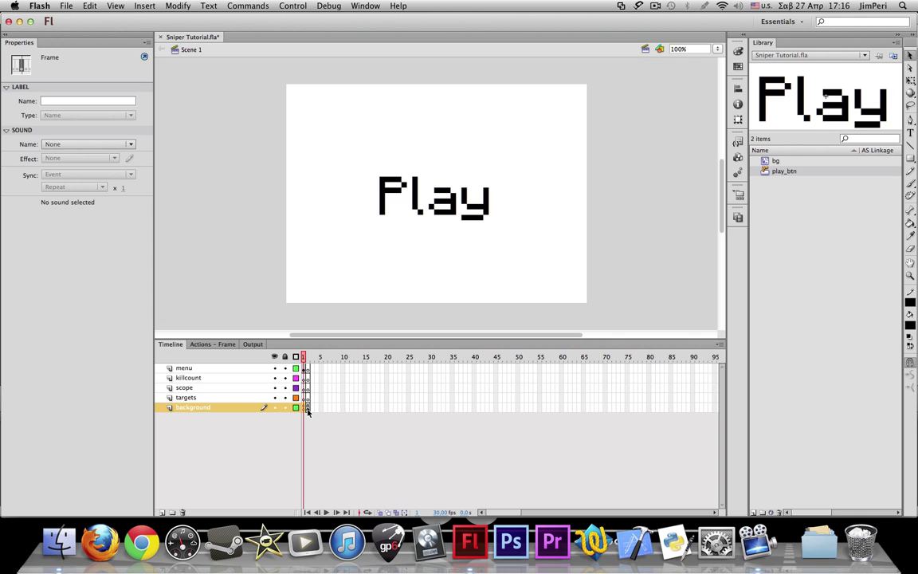
left_click(211, 344)
left_click(171, 345)
left_click_drag(303, 358, 309, 358)
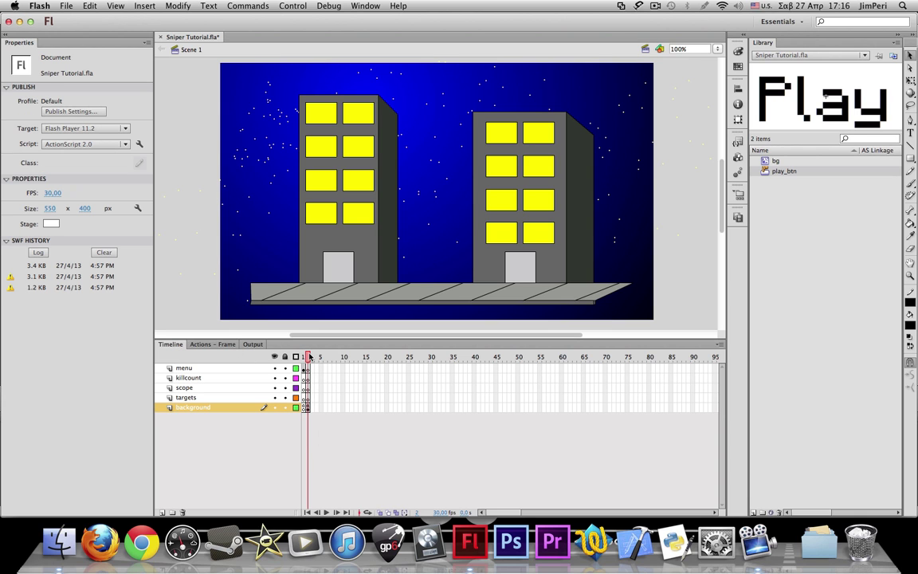
left_click_drag(307, 358, 308, 360)
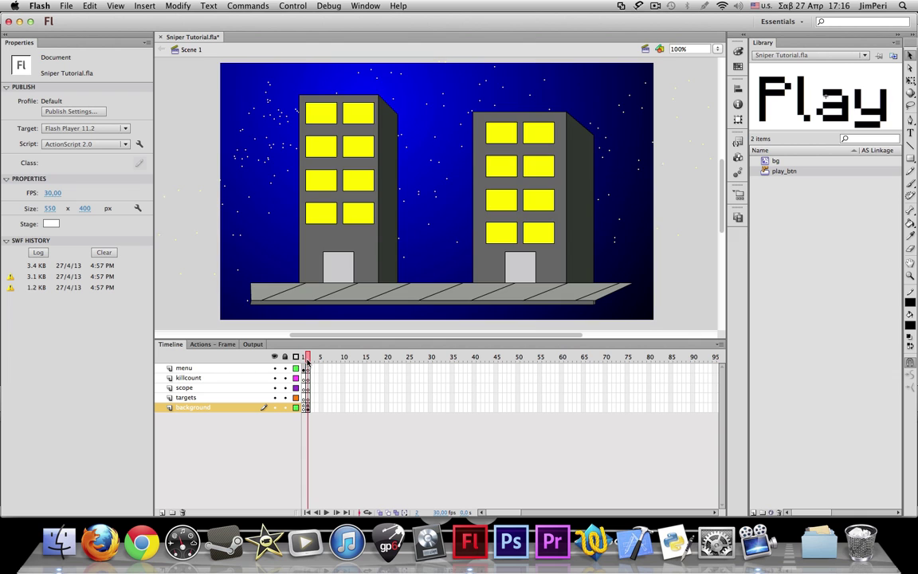